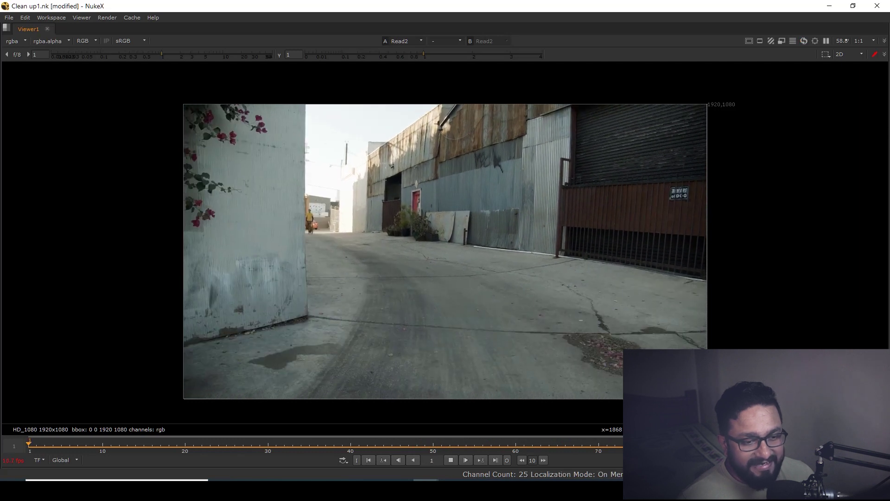
Examine the ground cracks and leaf patch in the Read2 alley footage at close range and in full view during playback
scroll(614, 351, up, 4)
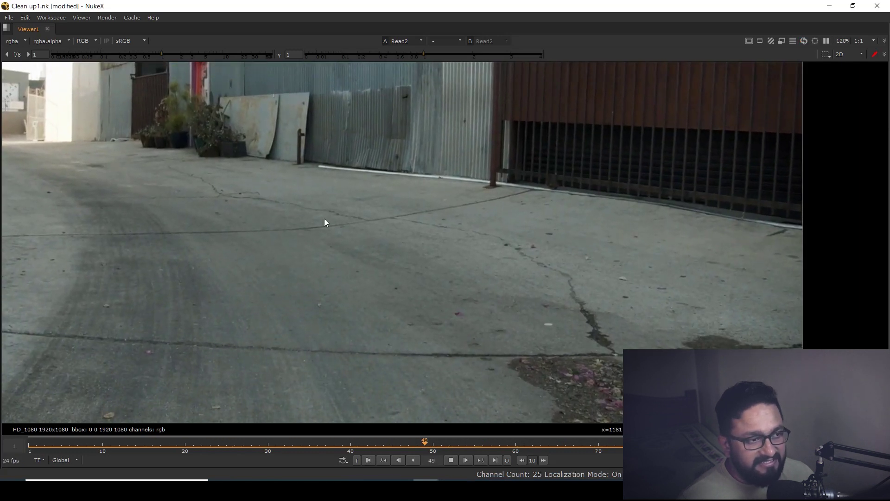
scroll(291, 254, down, 1)
scroll(291, 255, down, 1)
scroll(427, 262, up, 3)
middle_drag(498, 266, 423, 366)
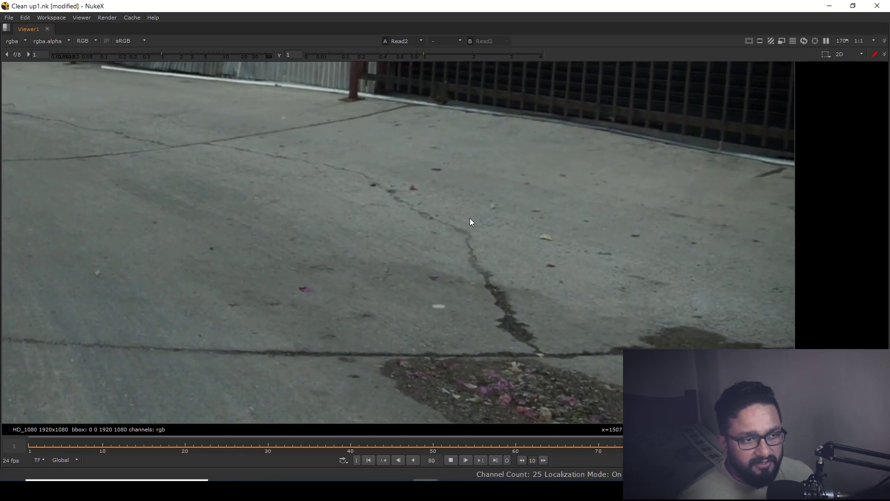
scroll(469, 222, down, 5)
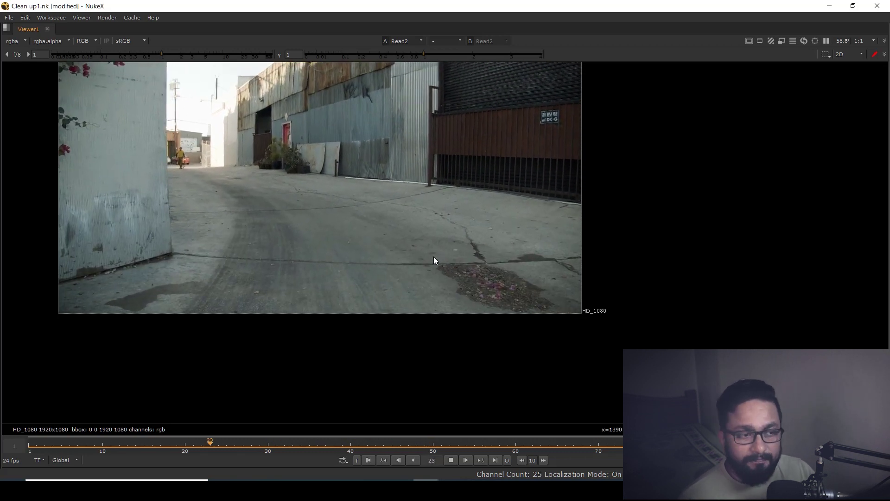
middle_drag(382, 247, 424, 260)
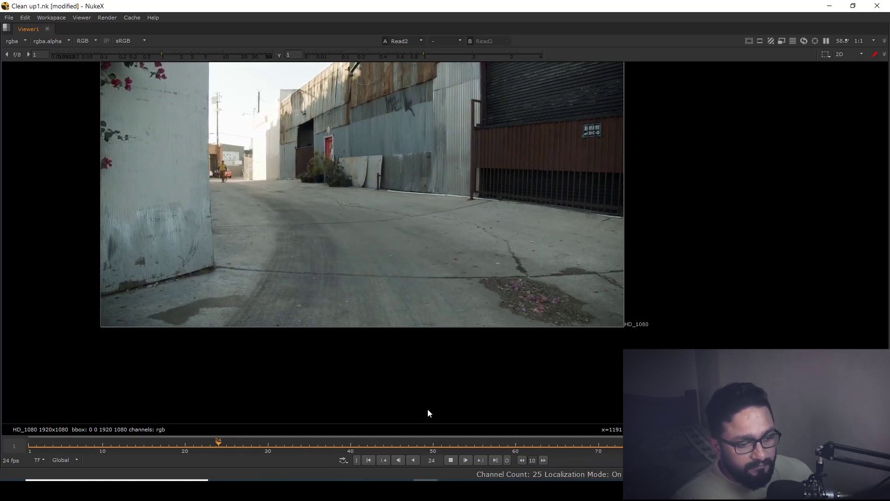
click(452, 460)
key(space)
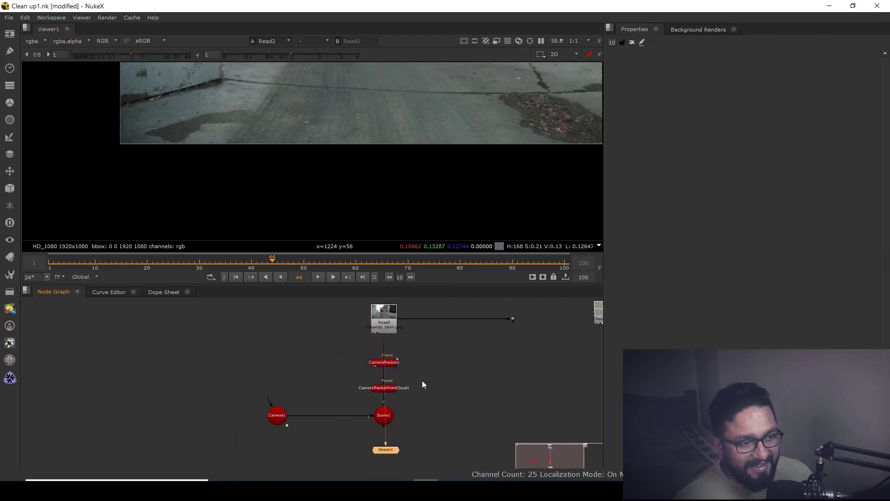
Display Camera1 in the viewer's 3D view
middle_click(399, 189)
middle_drag(386, 395, 397, 356)
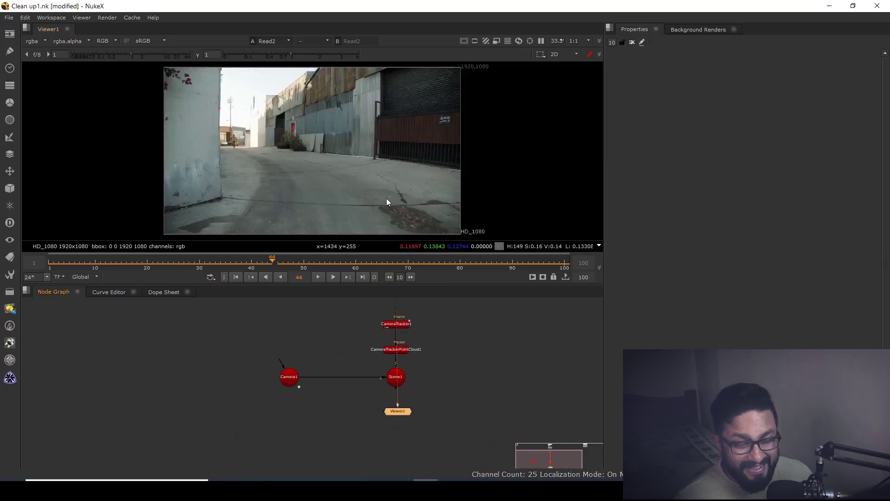
scroll(319, 394, up, 3)
key(1)
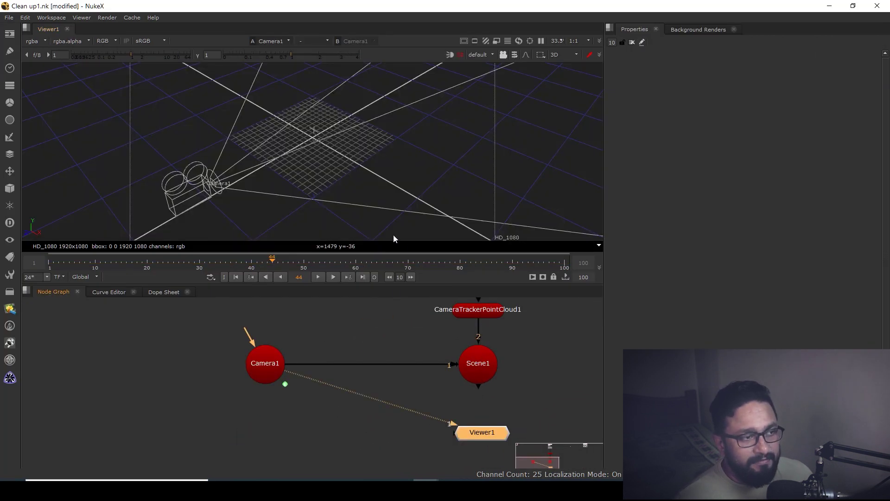
Play the tracked camera's motion in the 3D view and return to frame 1
ctrl+drag(394, 235, 320, 142)
click(319, 277)
click(319, 277)
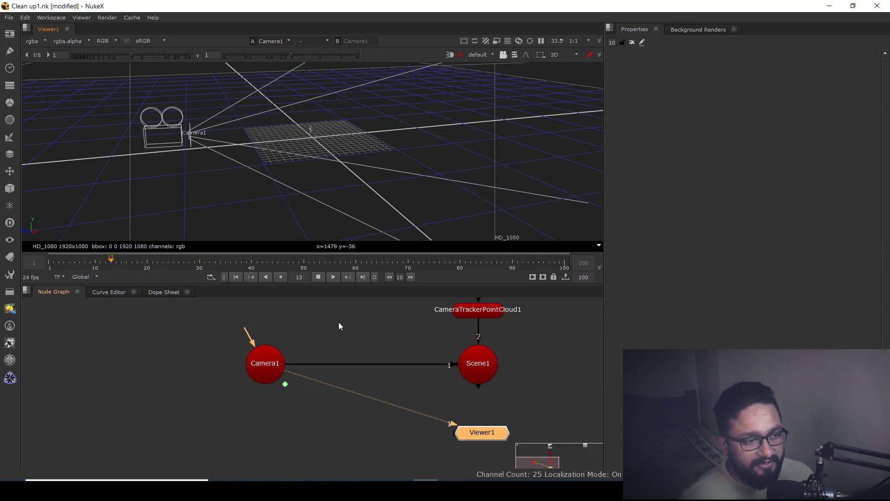
click(318, 277)
click(235, 277)
Move the Viewer1 node below Camera1 to free the space under Scene1
middle_drag(486, 438, 425, 407)
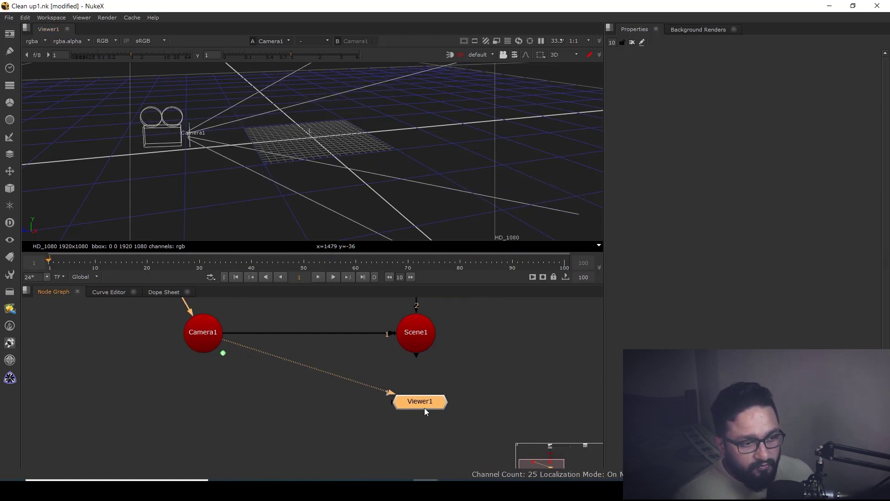
drag(425, 408, 218, 459)
middle_drag(425, 436, 398, 460)
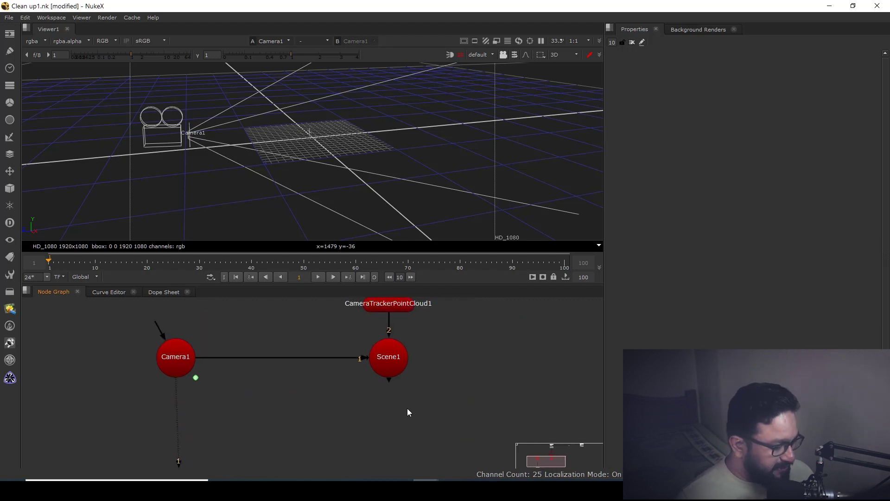
Add a ScanlineRender node below Scene1, with obj/scn connected to Scene1 and cam connected to Camera1 through a dot
key(Tab)
text(sca)
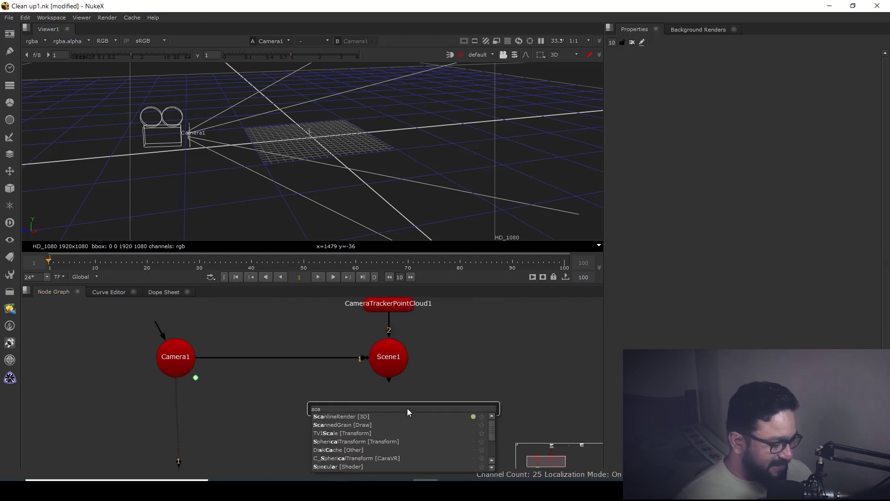
click(348, 417)
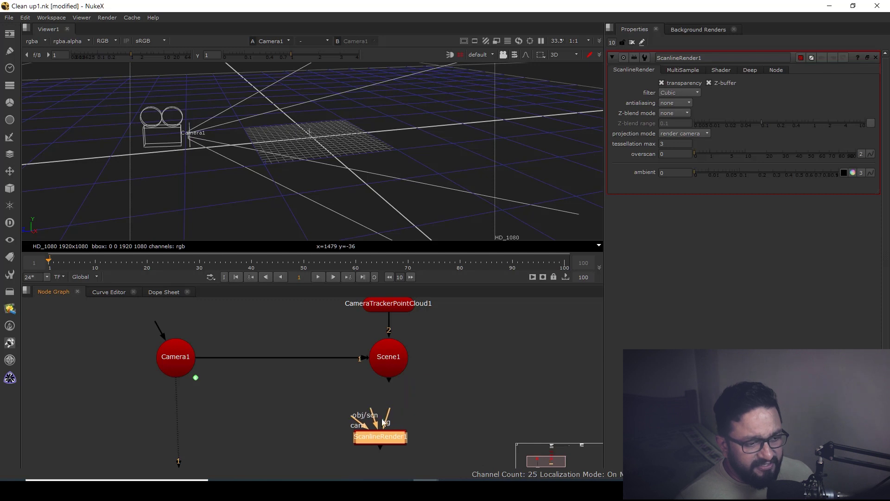
drag(384, 385, 383, 438)
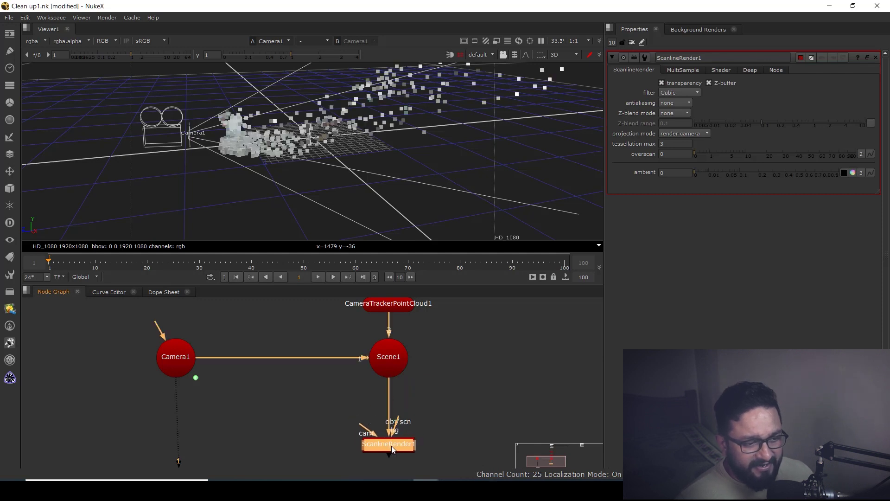
ctrl+drag(282, 402, 172, 446)
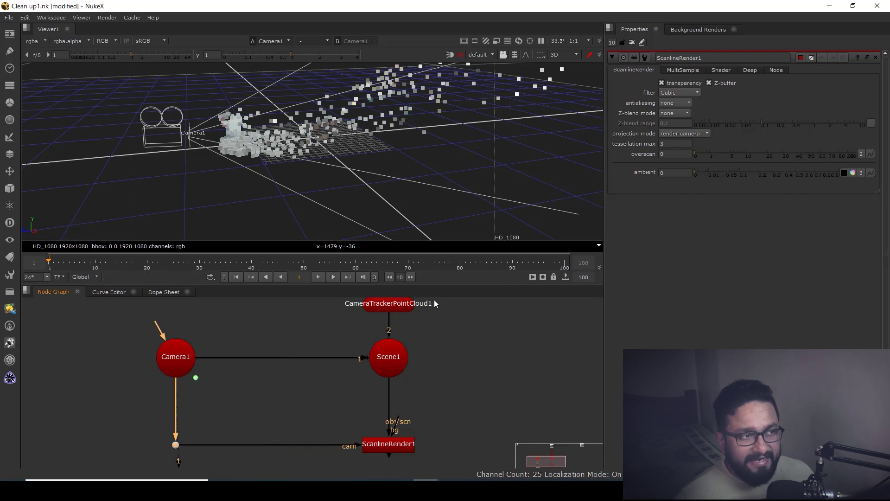
Add a Card node beside Scene1 in the node graph
ctrl+drag(303, 181, 431, 273)
key(Tab)
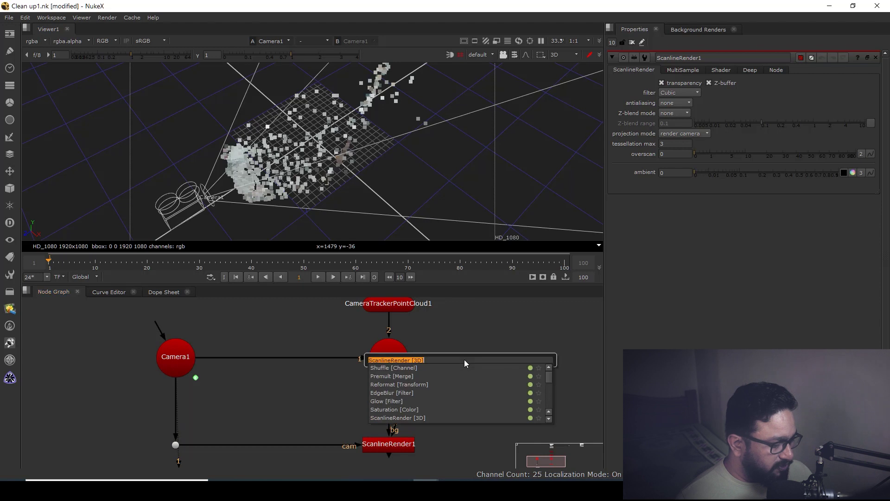
text(car)
click(394, 375)
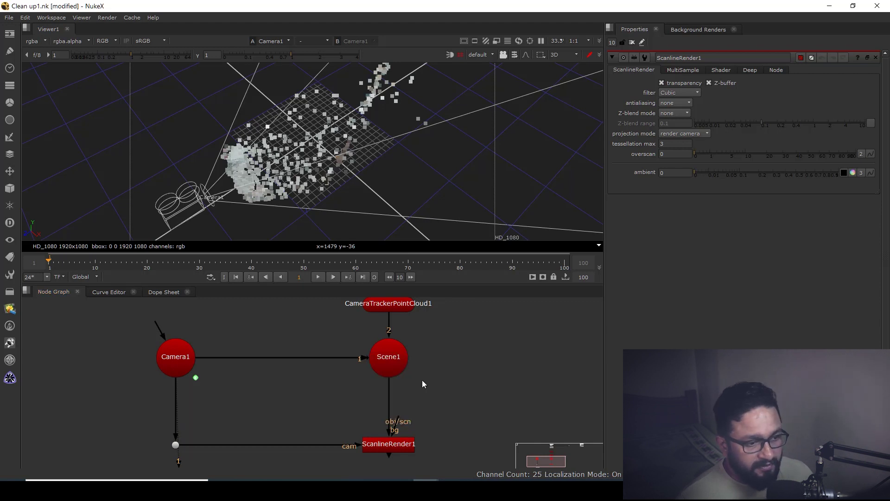
ctrl+drag(388, 214, 292, 183)
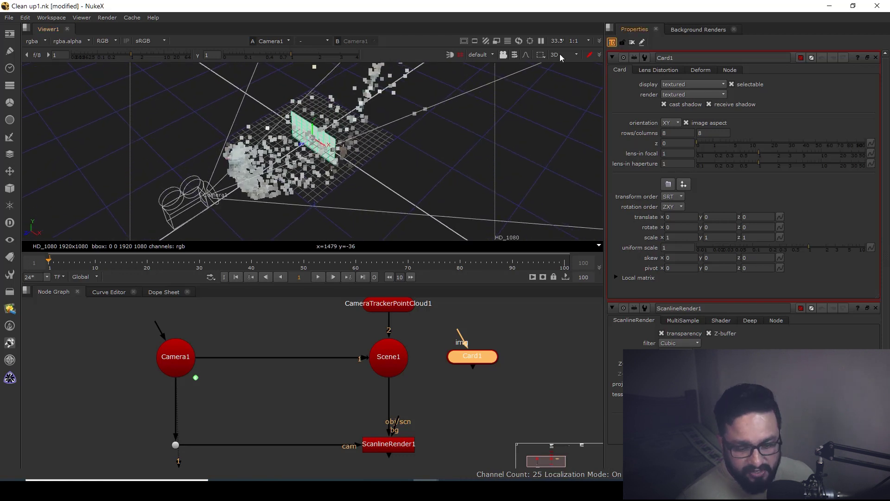
Limit the open node properties to 1 and set the card's X rotation to -90 so it lies flat on the ground
text(1)
key(Return)
middle_drag(312, 157, 288, 130)
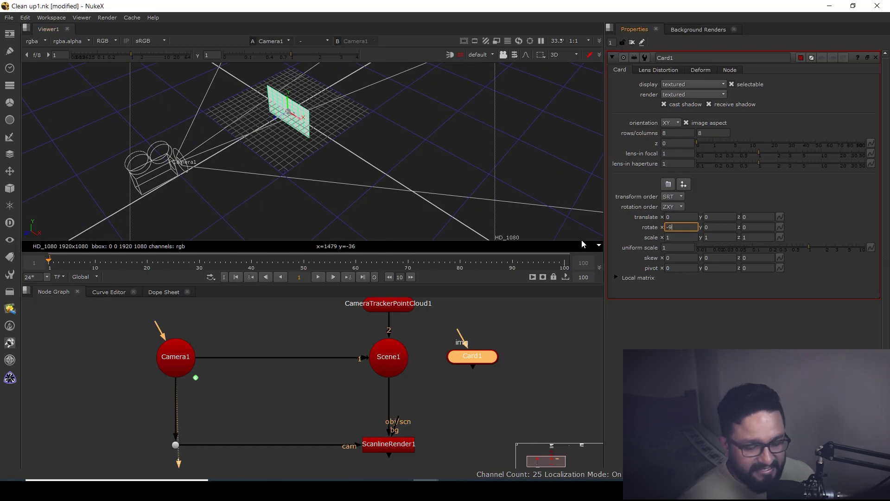
middle_drag(274, 156, 261, 196)
ctrl+drag(260, 196, 458, 153)
scroll(459, 153, up, 5)
middle_drag(404, 167, 680, 120)
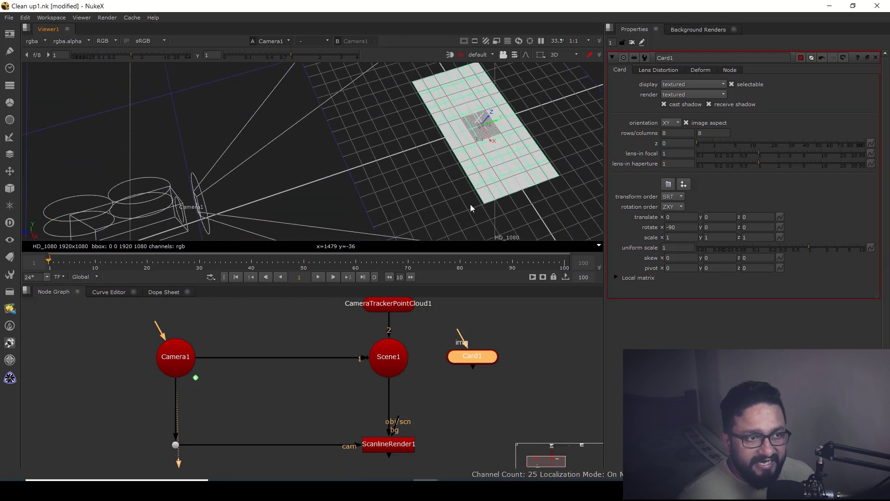
mouse_move(471, 204)
middle_down()
mouse_move(444, 206)
mouse_move(460, 200)
middle_up()
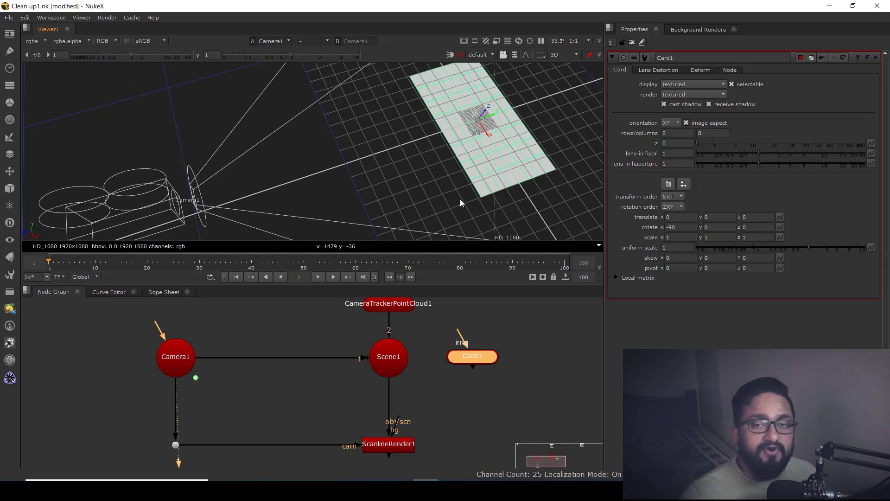
Set the card's uniform scale to 1.45 and connect Card1 to Scene1
scroll(490, 342, down, 3)
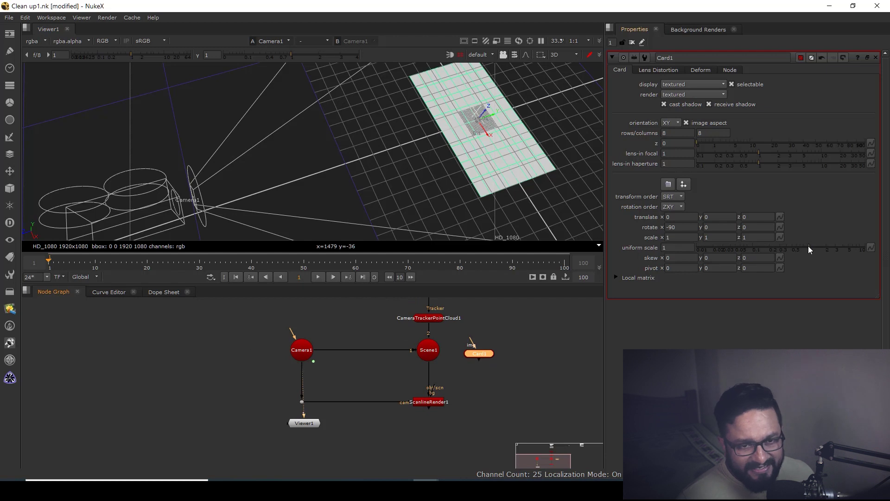
drag(808, 245, 819, 246)
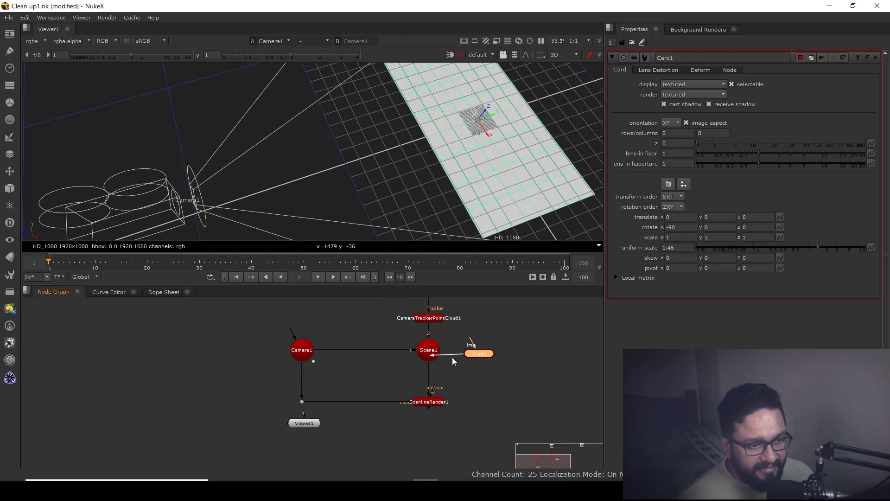
double_click(427, 350)
scroll(424, 192, down, 3)
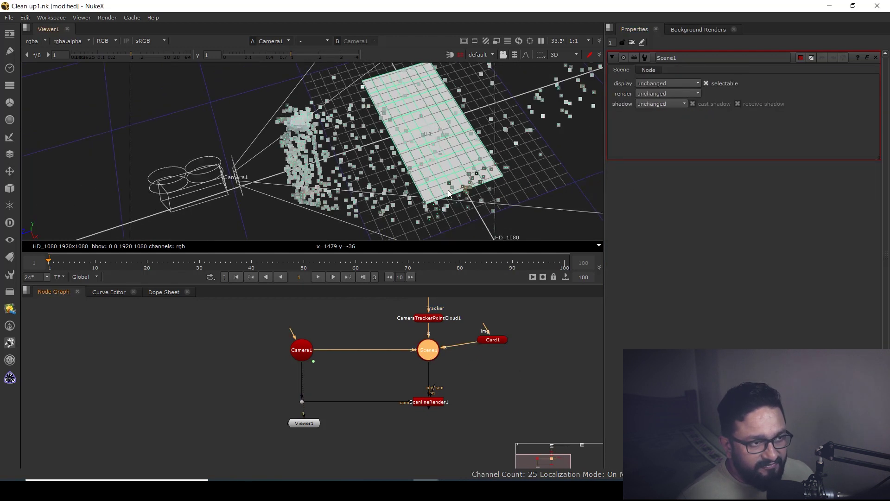
Raise the open properties limit to 2, open both Card1 and Scene1, and route the card's connection through a dot
ctrl+drag(423, 189, 442, 194)
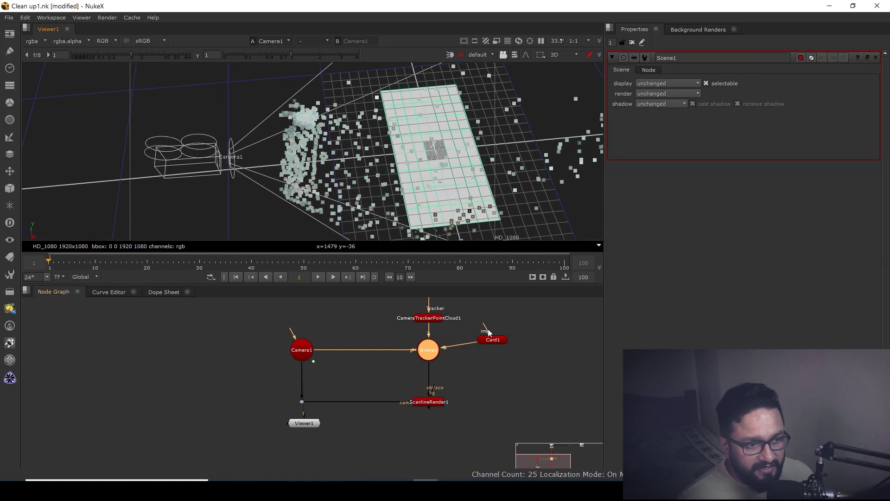
double_click(494, 340)
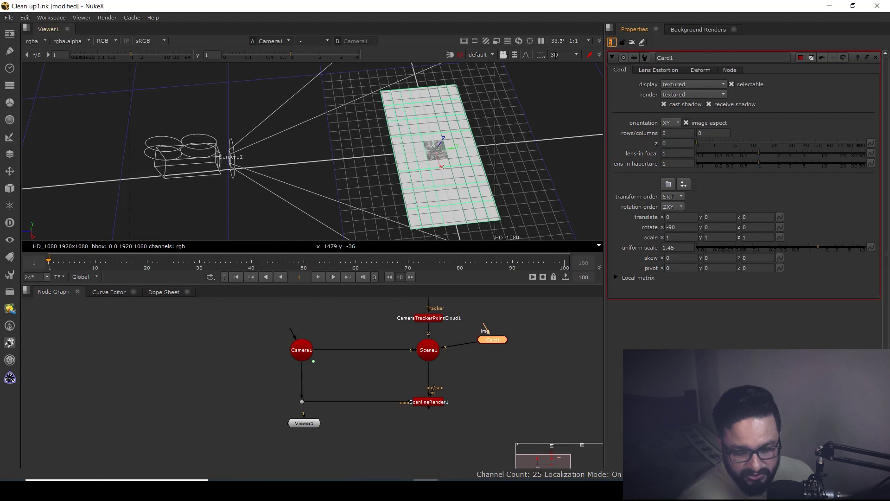
double_click(428, 352)
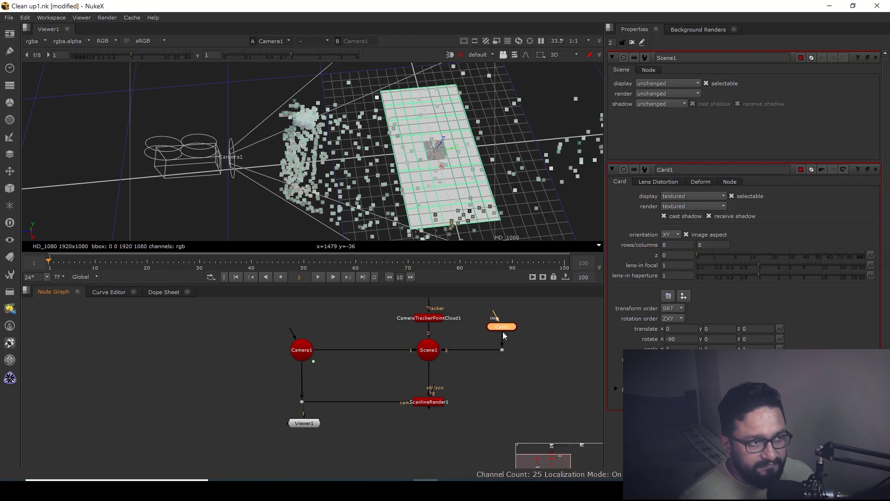
Move the card along Z toward the camera, to about 1.13, under the dense part of the point cloud
drag(451, 153, 337, 156)
ctrl+drag(273, 199, 331, 147)
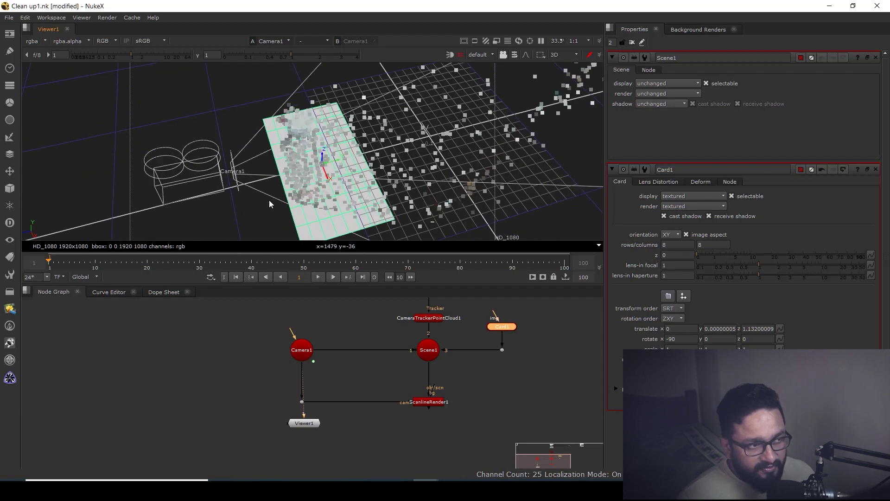
ctrl+drag(272, 204, 383, 321)
Scale the card to 1.9 in X and 3.6 in Y to cover the ground area
double_click(506, 327)
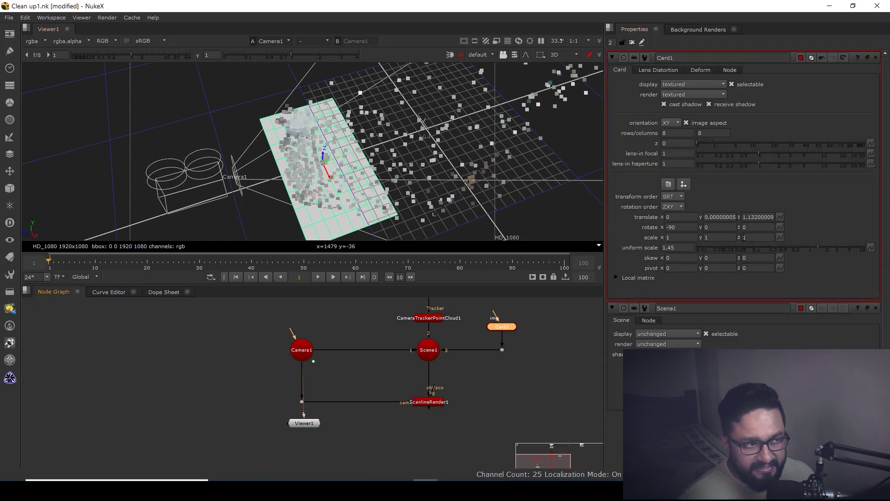
text(.4)
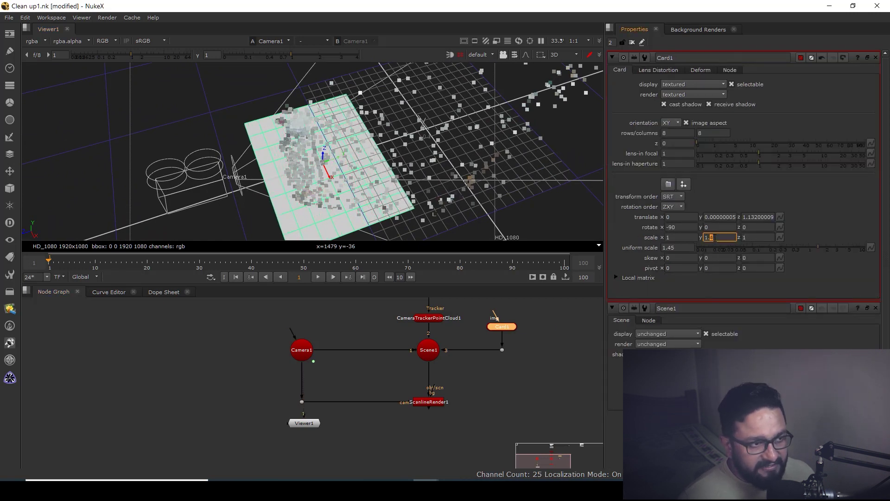
scroll(717, 239, up, 11)
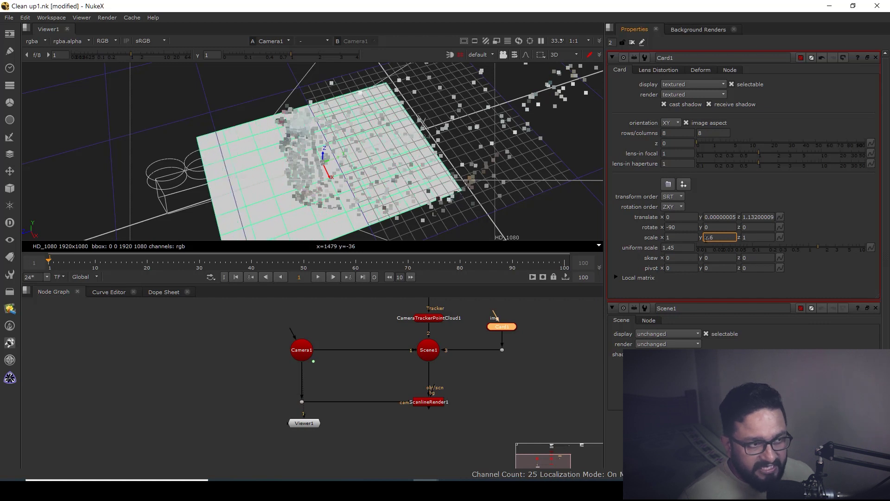
scroll(706, 238, up, 1)
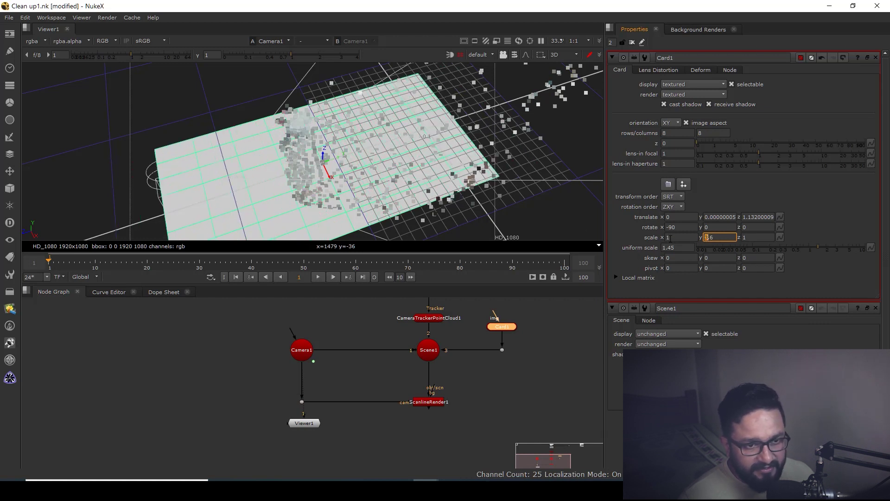
scroll(677, 238, up, 9)
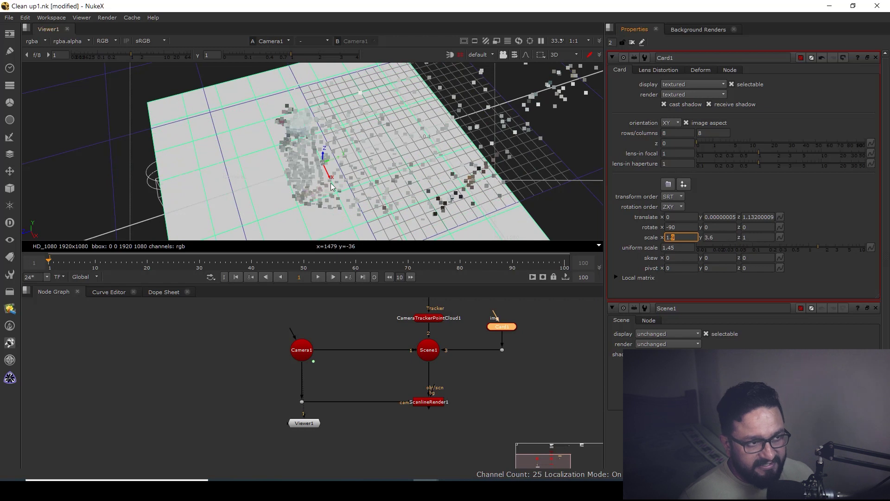
Shift the card back along Z to about 0.8 beneath the point cloud
ctrl+drag(331, 184, 503, 107)
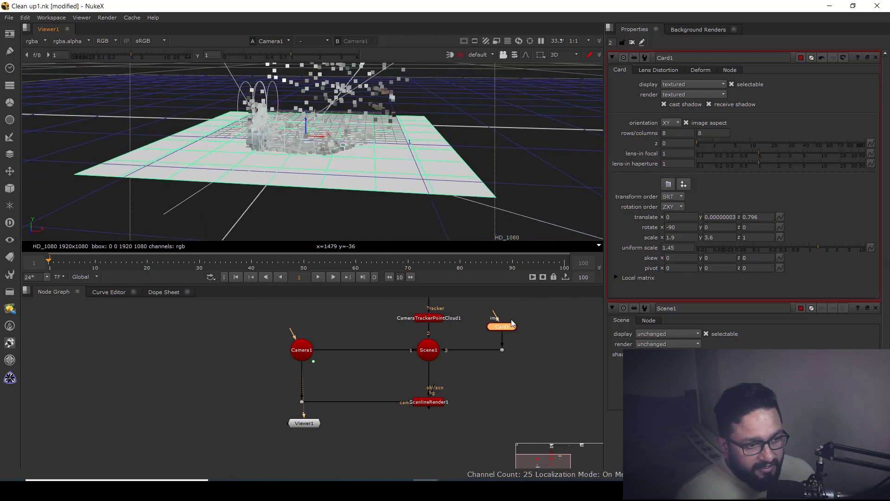
scroll(502, 331, down, 2)
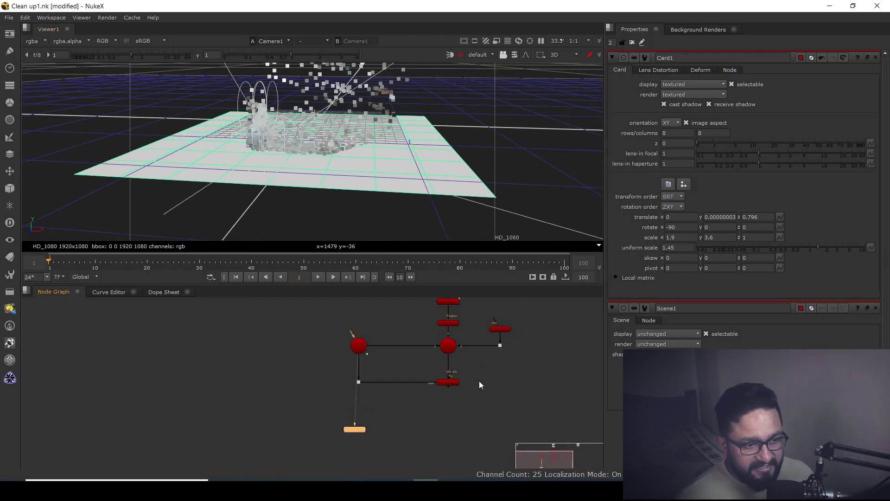
scroll(480, 380, up, 3)
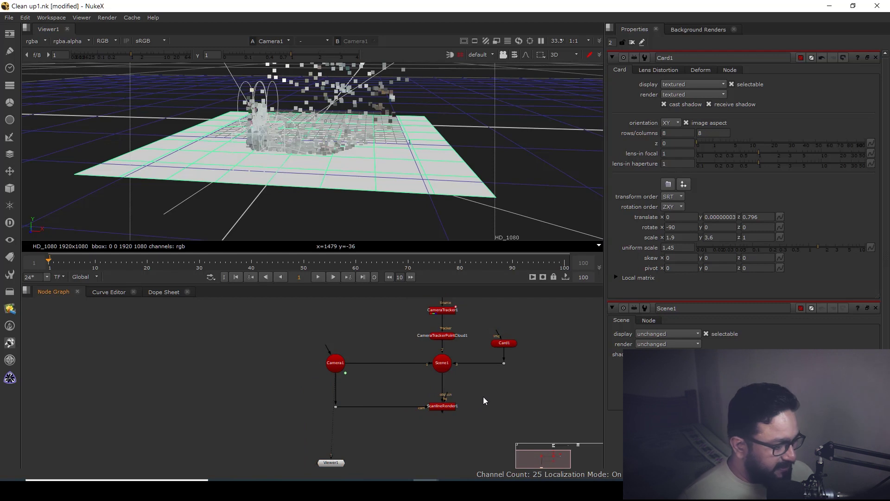
Add a Project3D node beside the scene nodes and connect its cam input to Camera1
key(Tab)
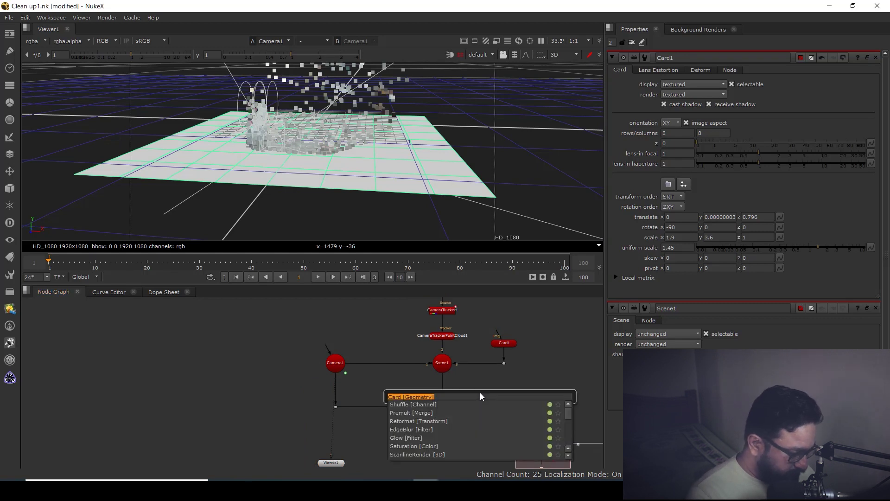
text(pro)
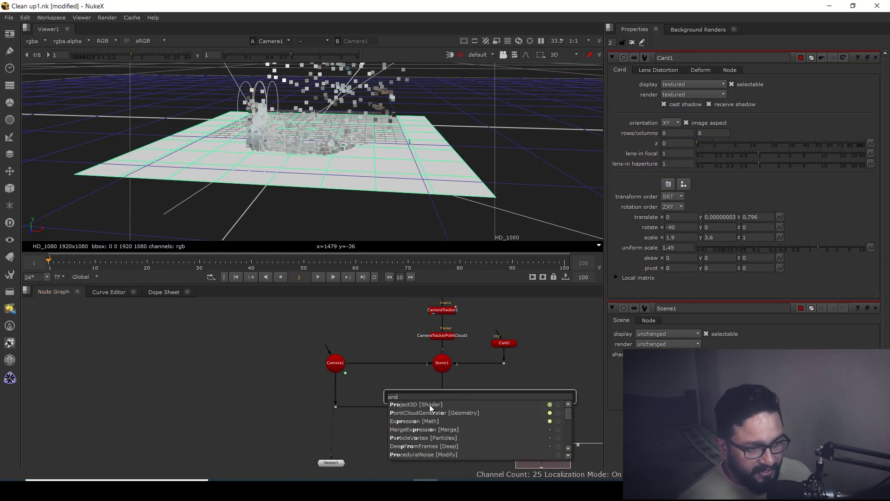
click(429, 404)
drag(462, 412, 460, 413)
scroll(461, 413, up, 2)
scroll(465, 408, down, 2)
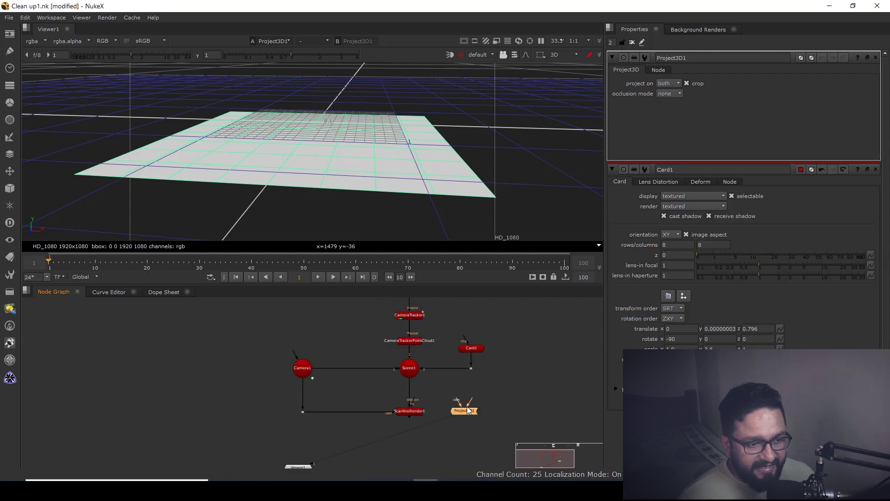
middle_drag(472, 400, 458, 444)
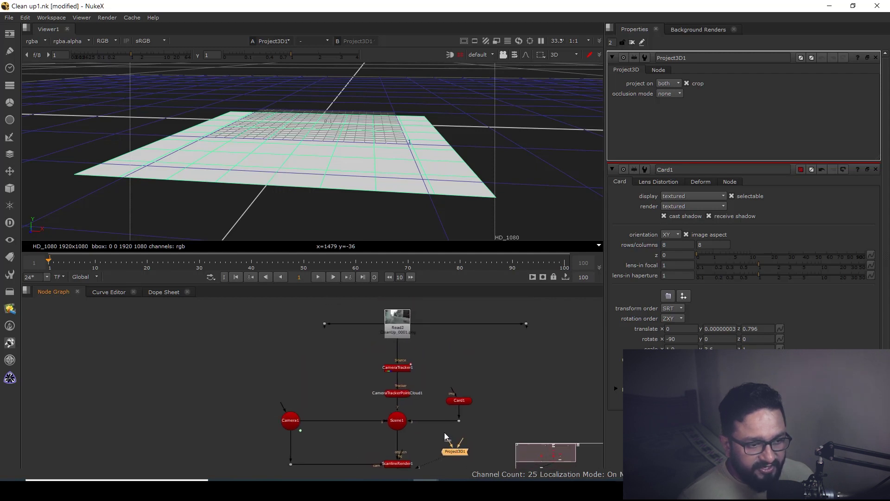
drag(444, 436, 426, 439)
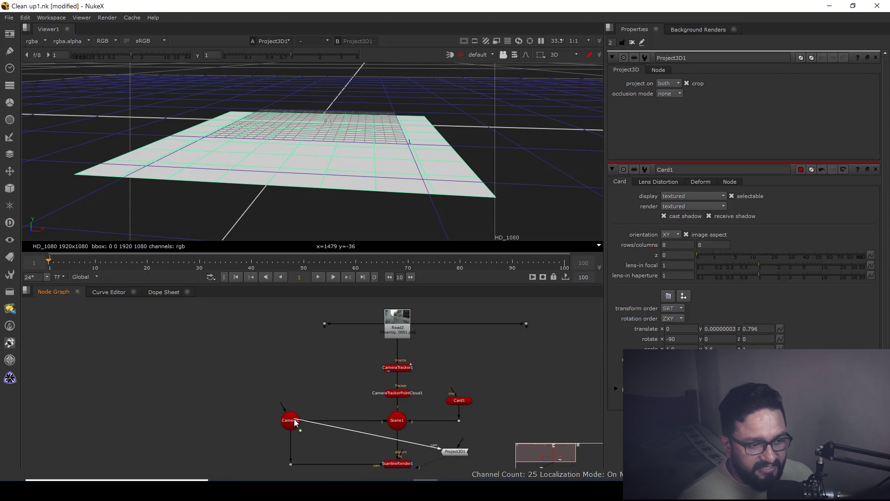
drag(294, 420, 295, 420)
Place Project3D above Card1, route its camera connection through a dot above Camera1, and feed it the Read2 footage from the existing dot
drag(454, 452, 463, 365)
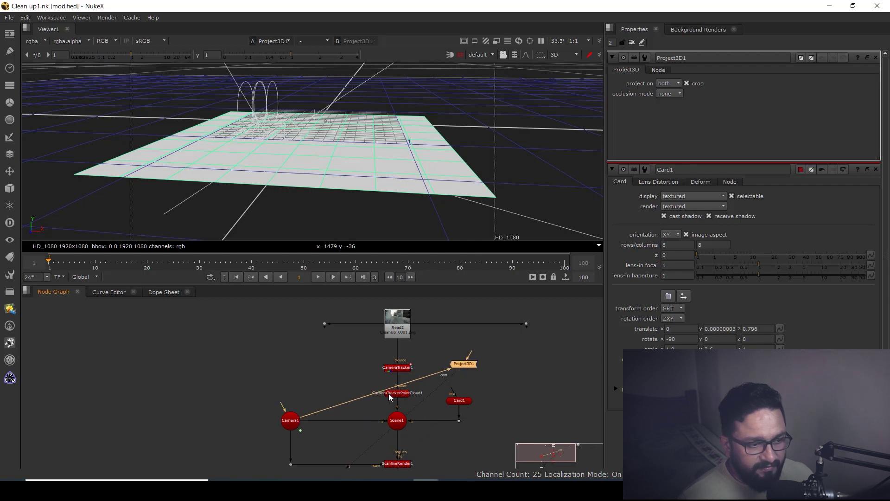
ctrl+drag(385, 394, 291, 371)
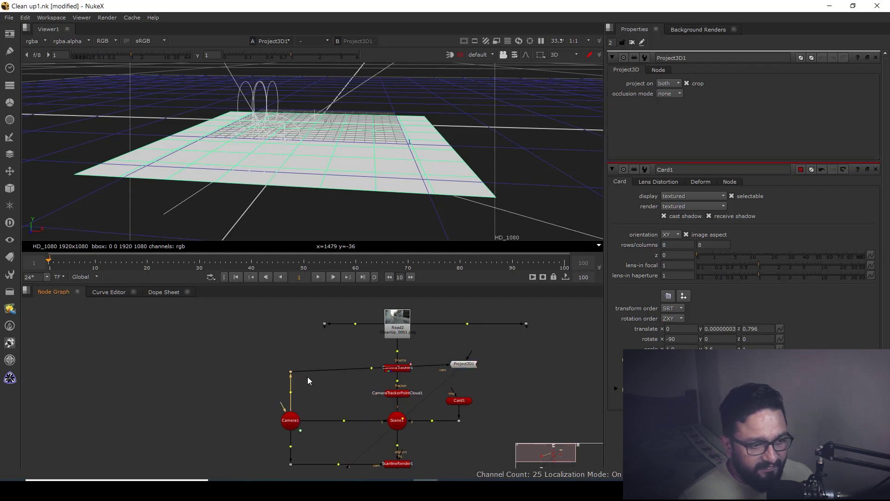
drag(469, 368, 530, 371)
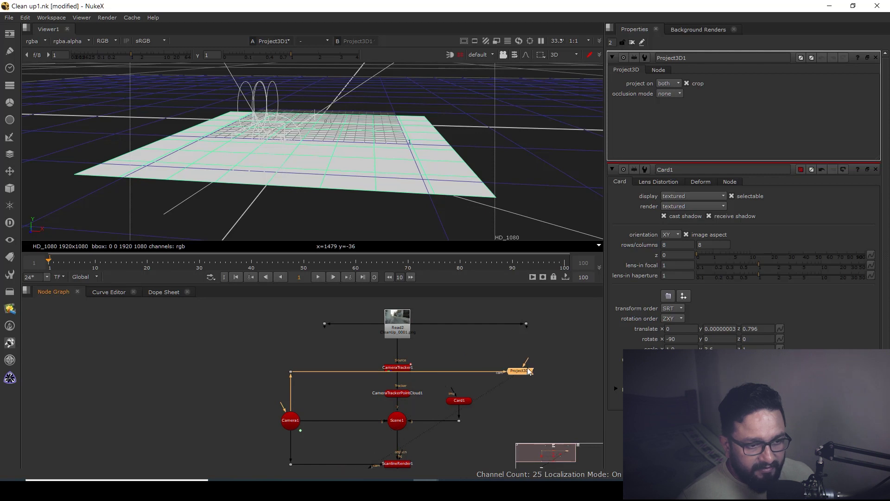
drag(527, 324, 521, 323)
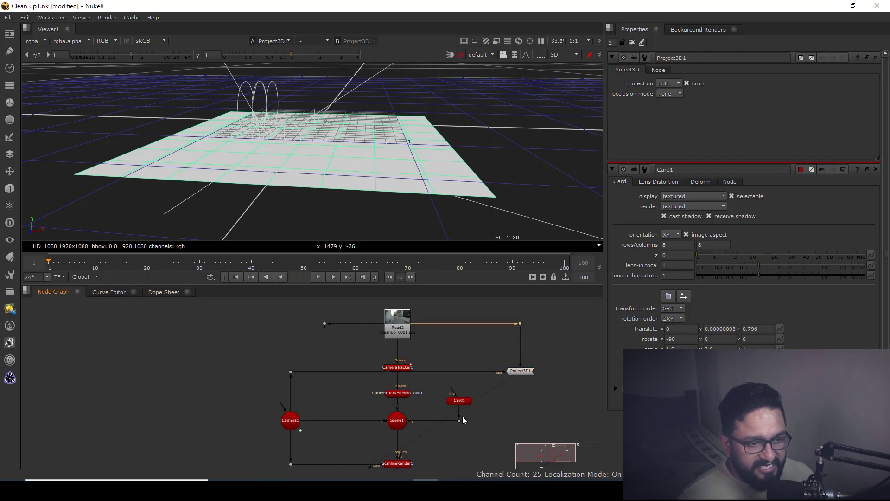
Align Card1 and its dot beneath Project3D and connect Card1's img input to Project3D
drag(457, 400, 526, 396)
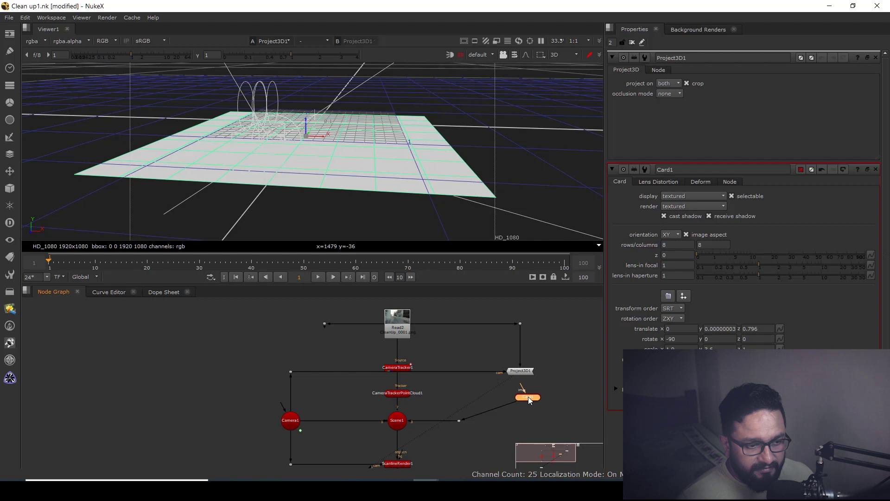
drag(459, 420, 528, 421)
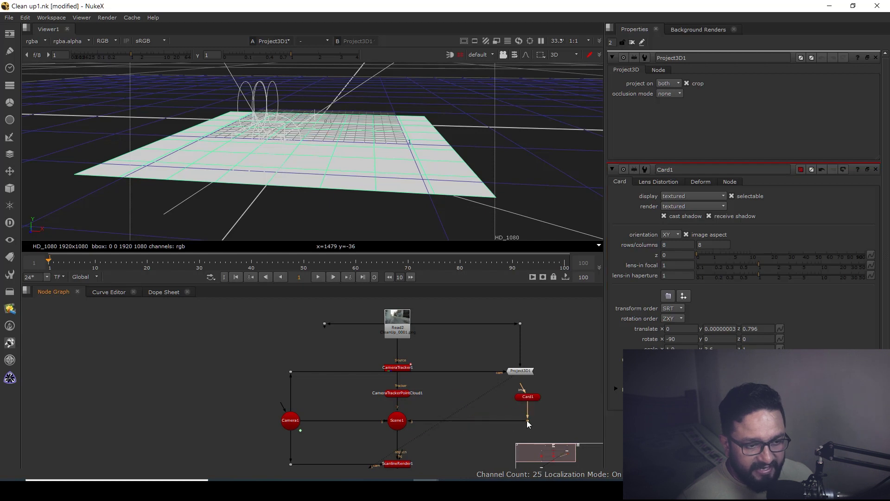
drag(518, 387, 504, 430)
drag(535, 400, 530, 400)
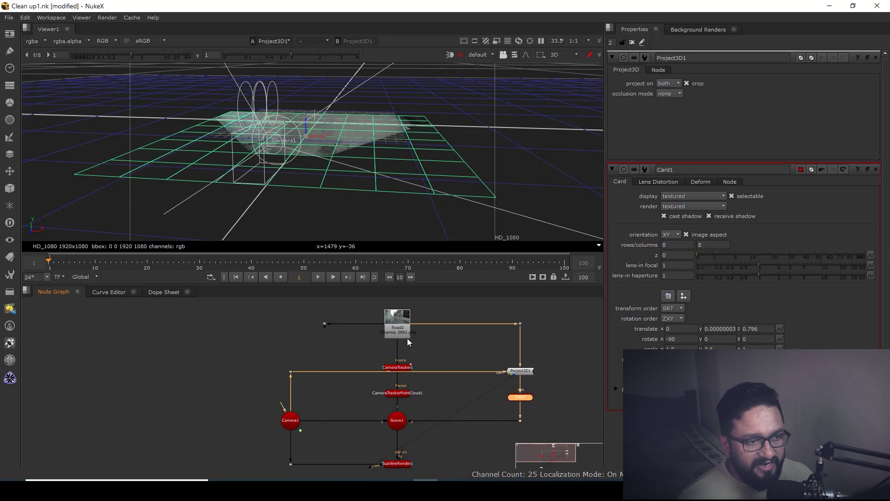
Show Card1 in the viewer and examine the projected footage on the ground plane in 3D
click(408, 336)
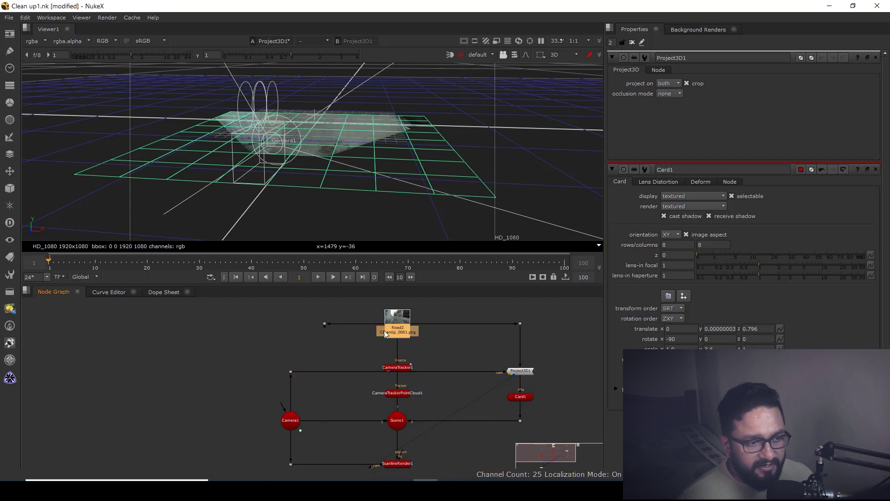
click(521, 398)
key(1)
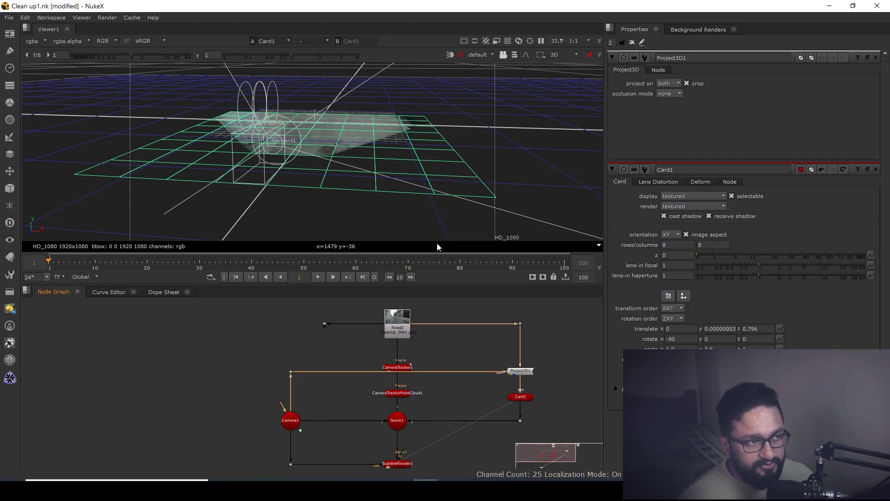
ctrl+drag(427, 197, 398, 124)
Show the ScanlineRender1 output in the 2D viewer to check the projected ground
middle_drag(415, 463, 427, 415)
click(413, 416)
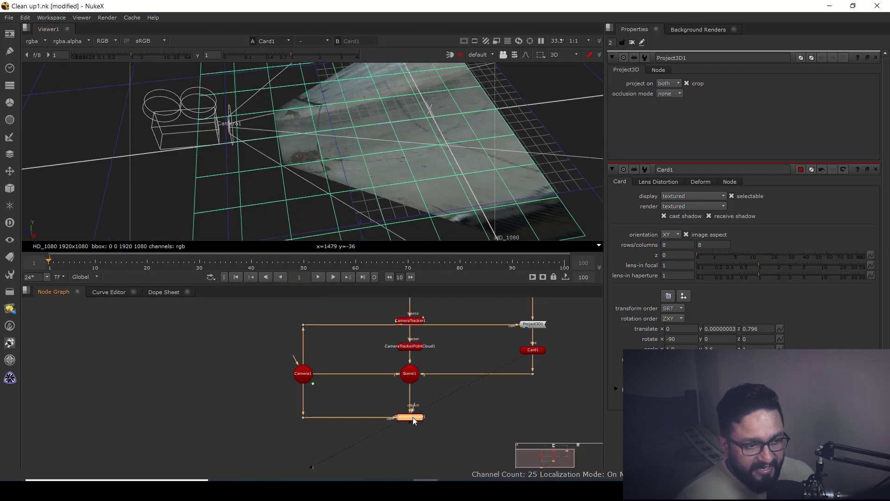
key(1)
key(Tab)
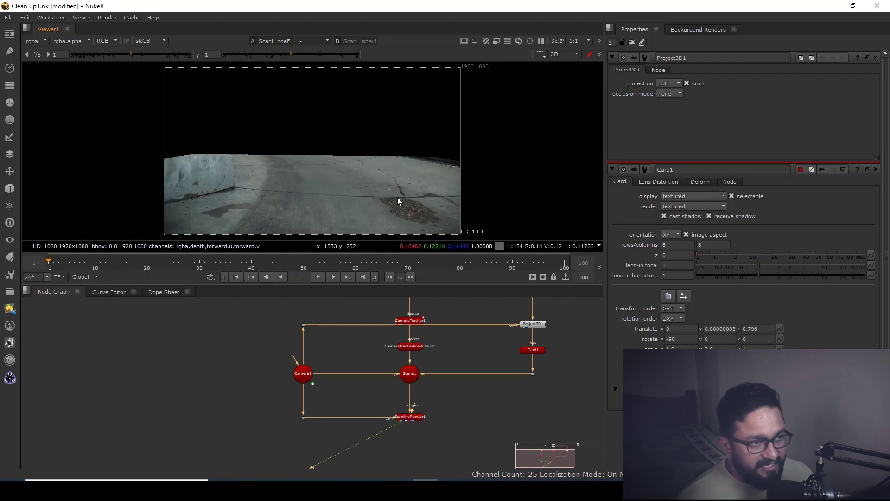
middle_drag(380, 197, 391, 183)
scroll(415, 417, up, 3)
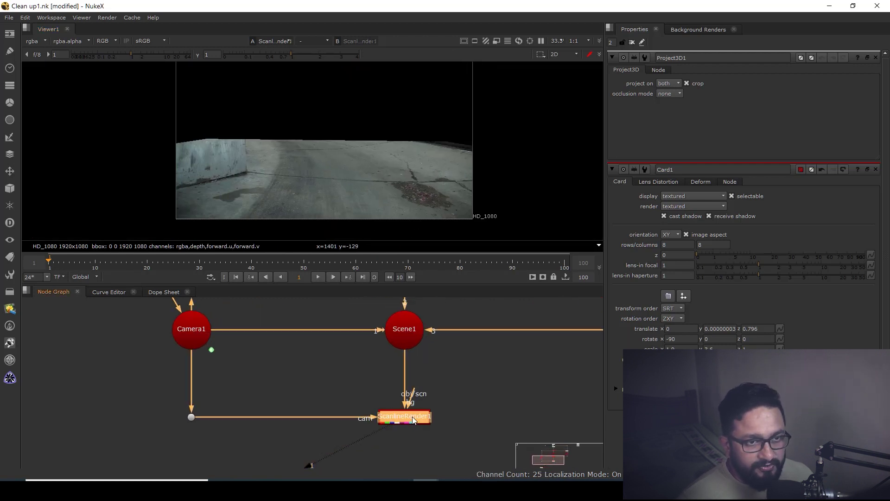
Open ScanlineRender1's properties and set its projection mode to uv
double_click(412, 416)
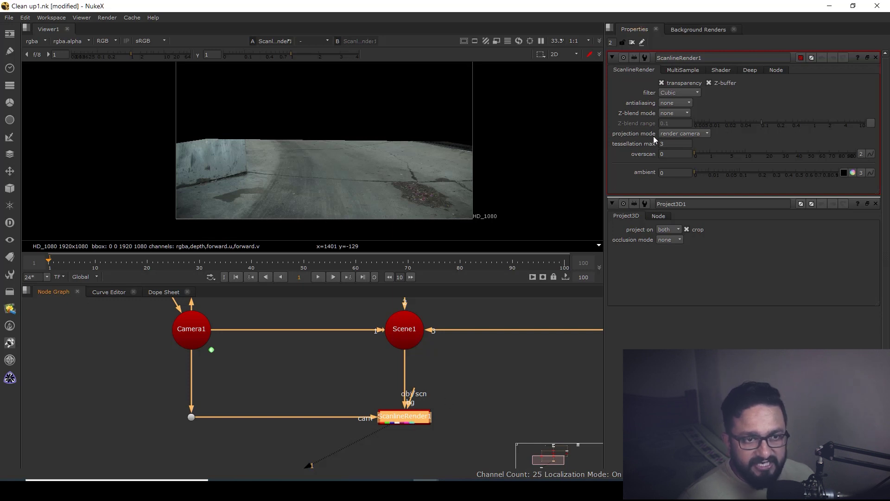
click(688, 135)
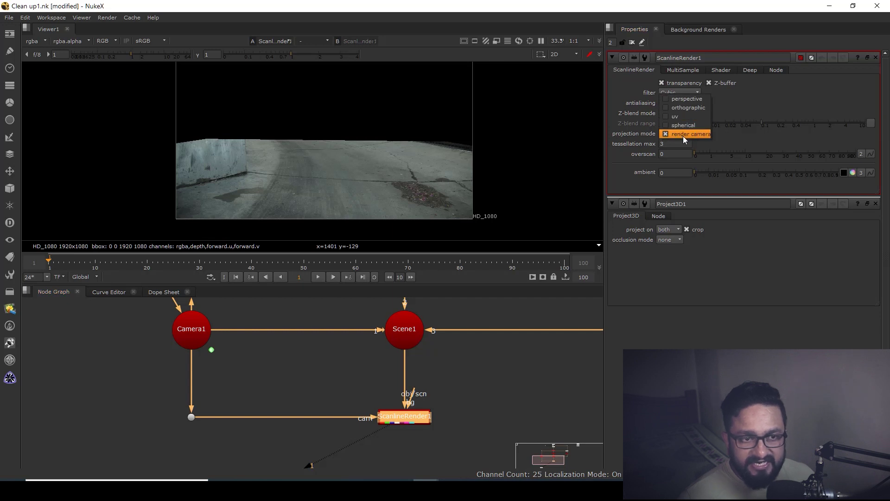
click(679, 117)
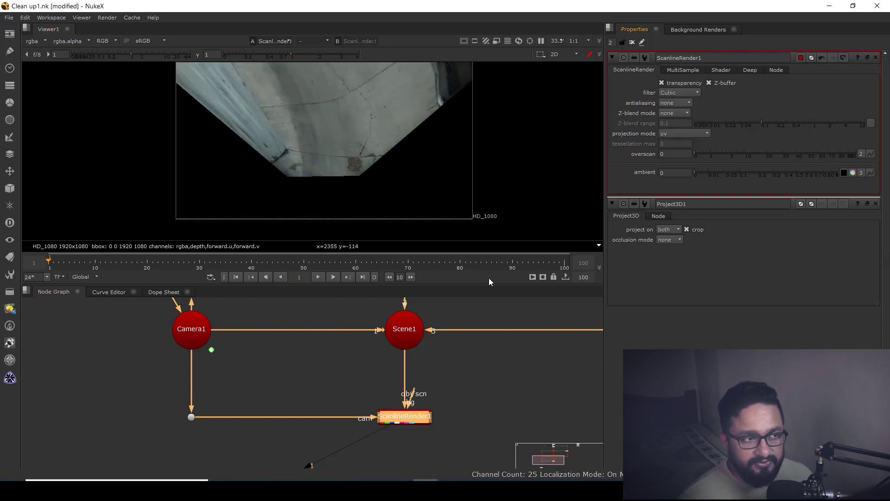
middle_drag(389, 139, 427, 193)
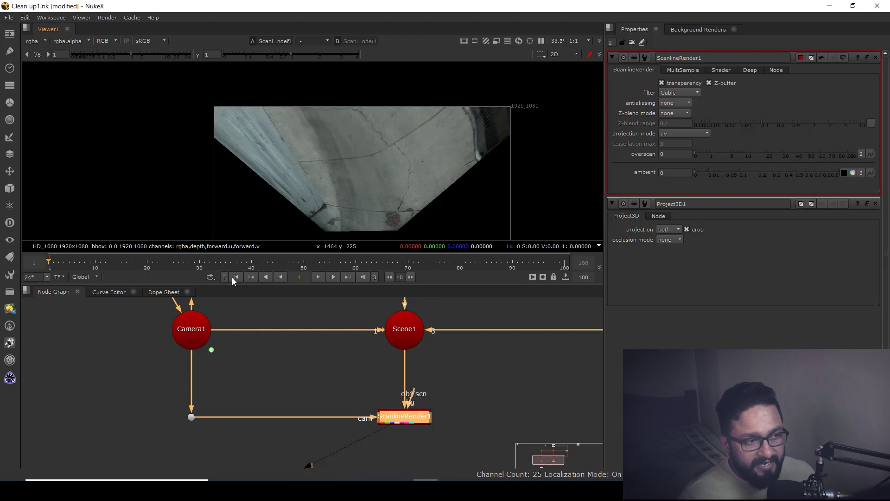
Play and scrub the frame range to check how stable the unwrapped ground texture is
click(320, 277)
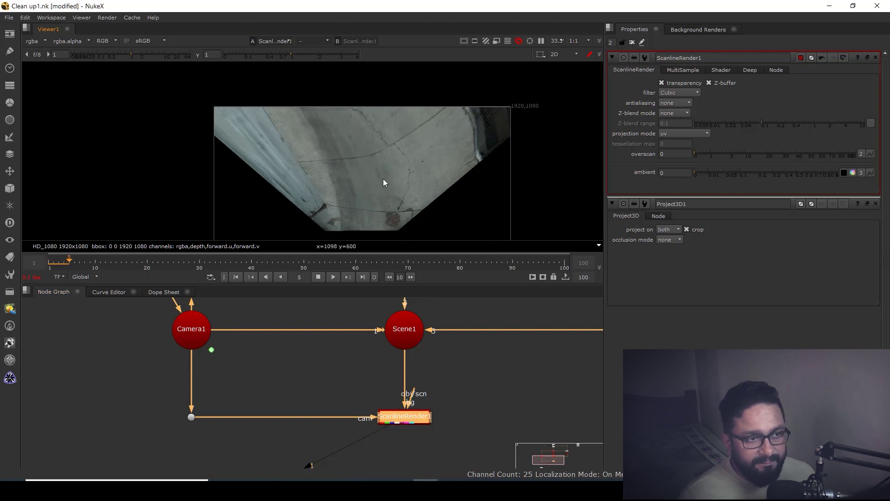
middle_drag(383, 179, 374, 157)
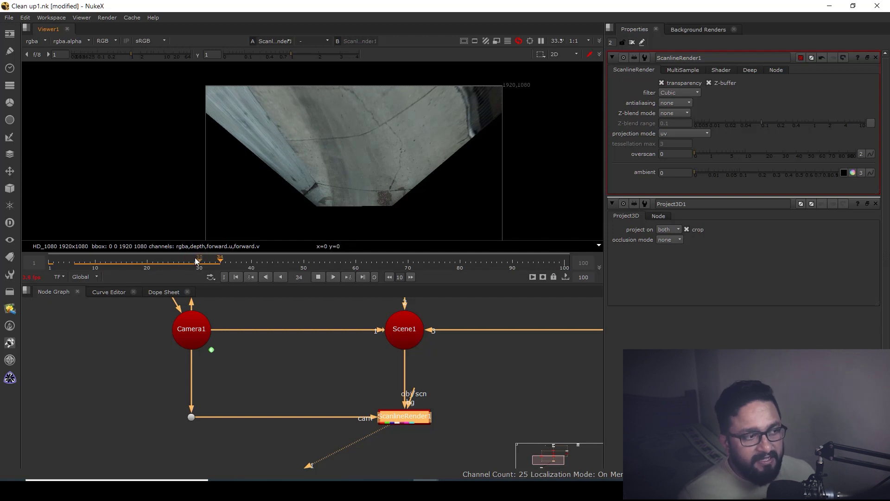
drag(193, 260, 51, 261)
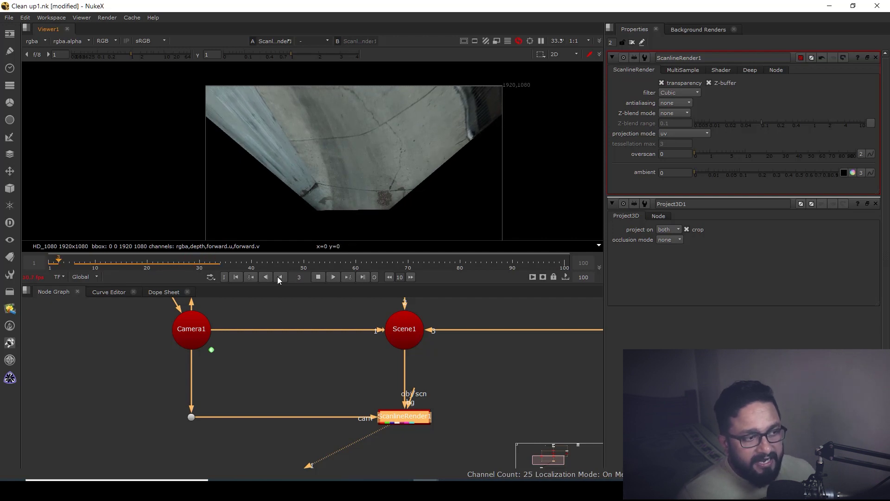
click(320, 277)
drag(160, 259, 19, 260)
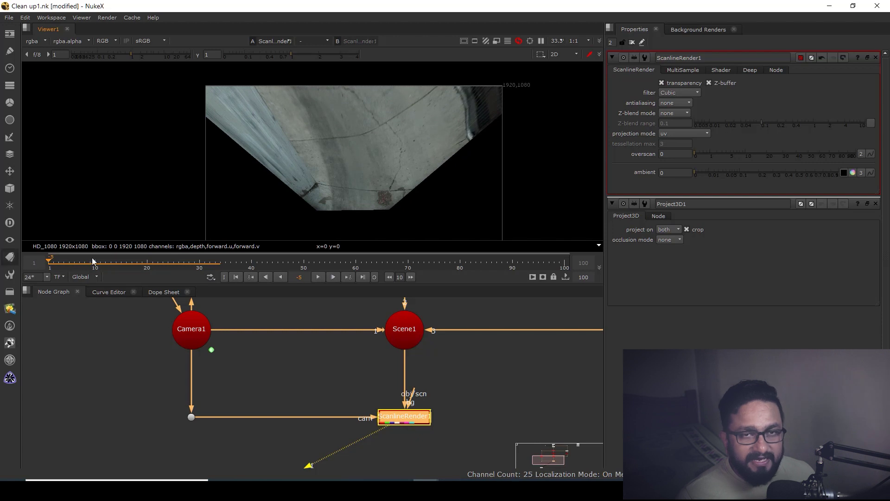
Duplicate Card1, place the copy below ScanlineRender1, and connect its img input to that render
middle_drag(458, 434, 448, 408)
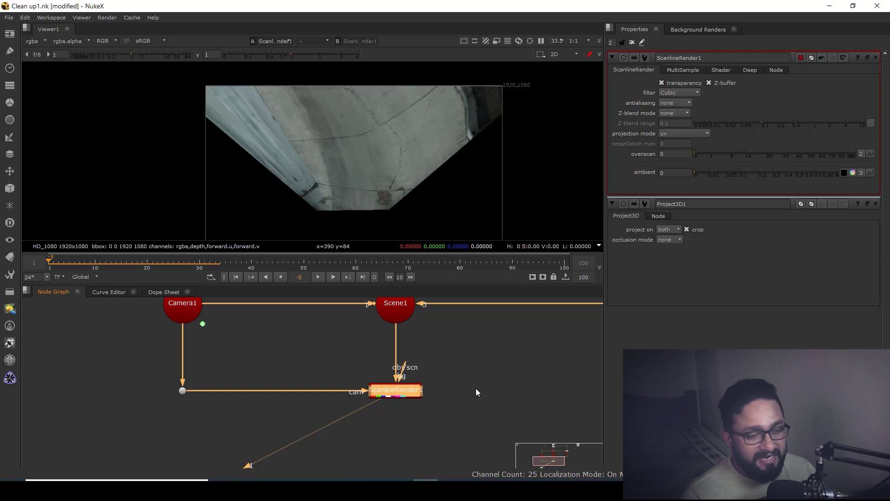
scroll(410, 439, down, 5)
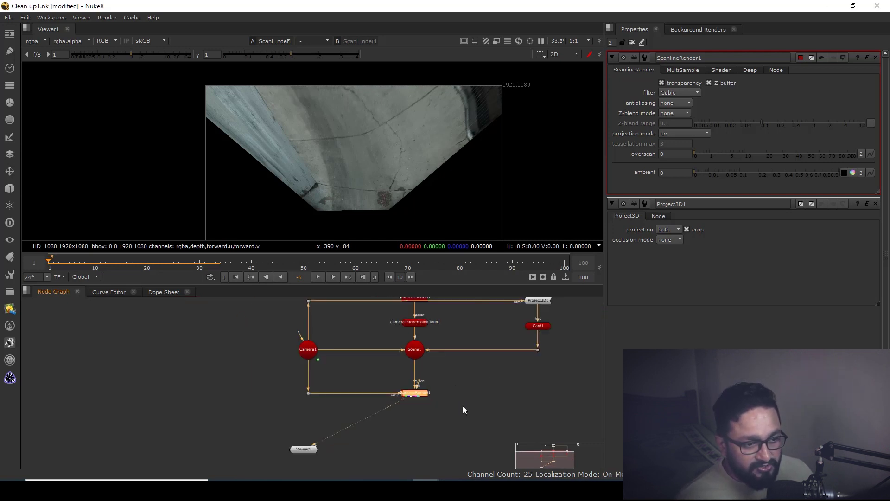
drag(545, 358, 494, 375)
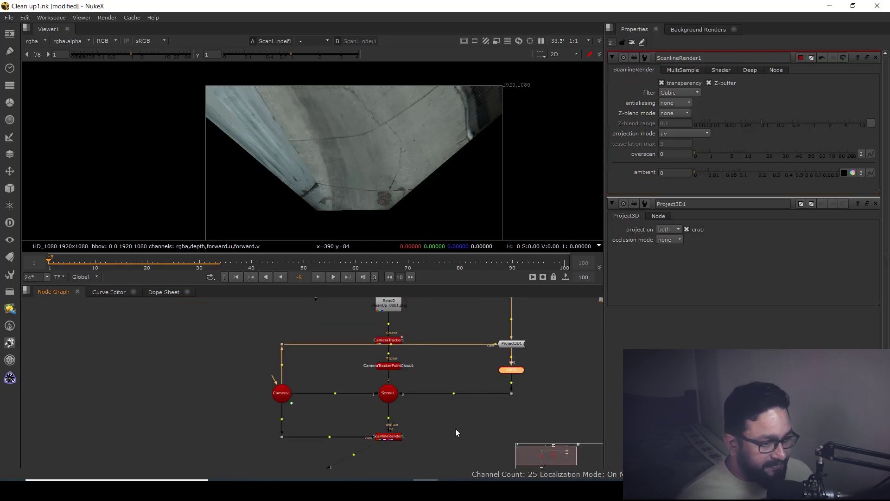
click(390, 457)
key(ctrl+v)
middle_drag(407, 424, 413, 378)
drag(397, 409, 395, 390)
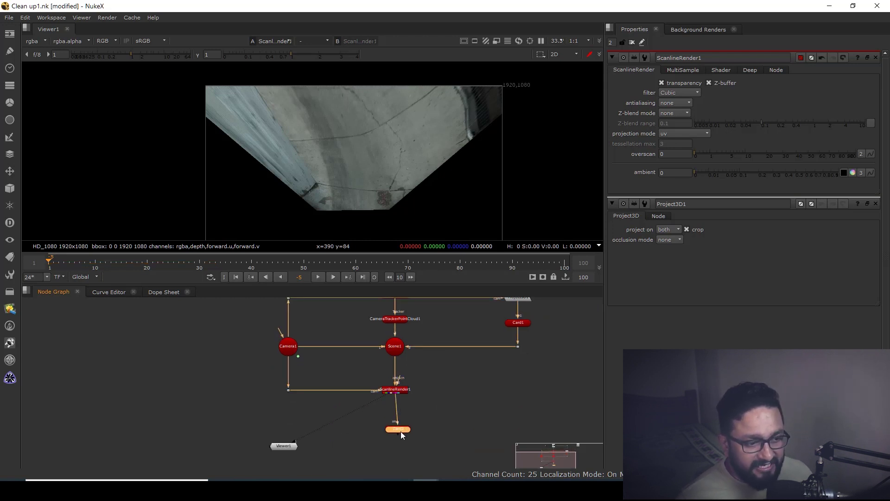
scroll(404, 411, up, 3)
click(397, 385)
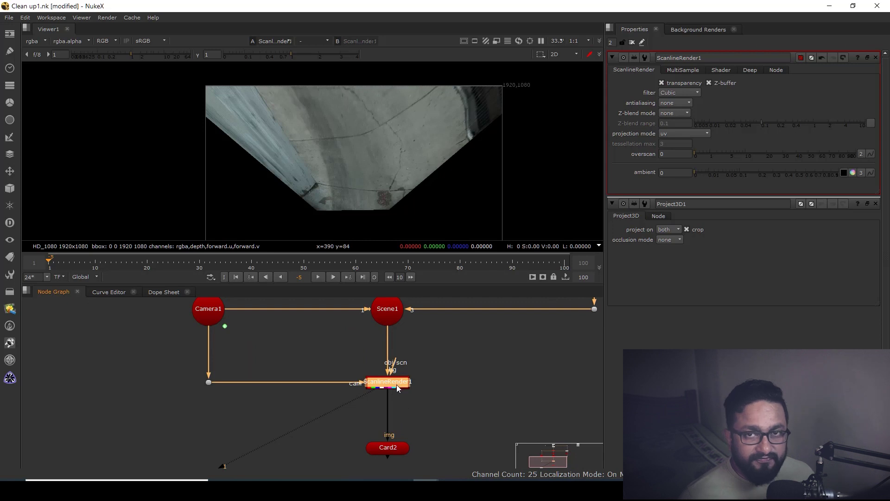
Add a second ScanlineRender below Card2 and connect its obj/scn input to the card
click(393, 418)
middle_drag(402, 419, 383, 393)
click(394, 423)
key(Tab)
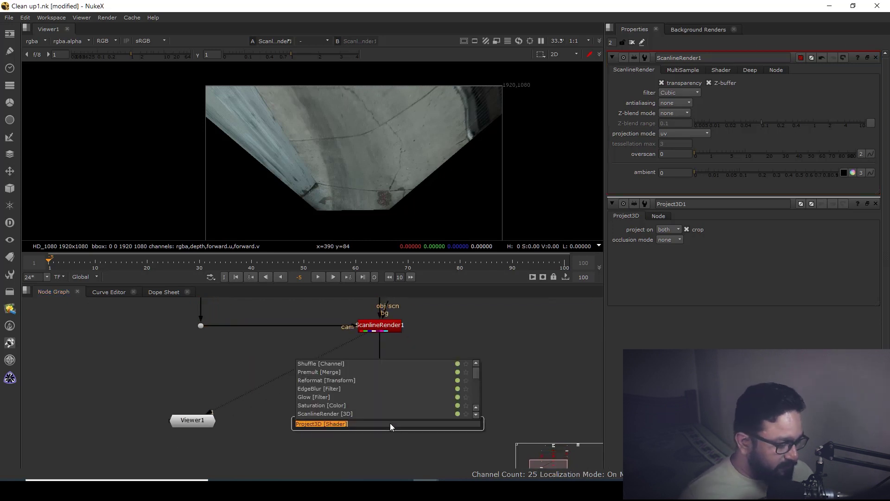
text(scan)
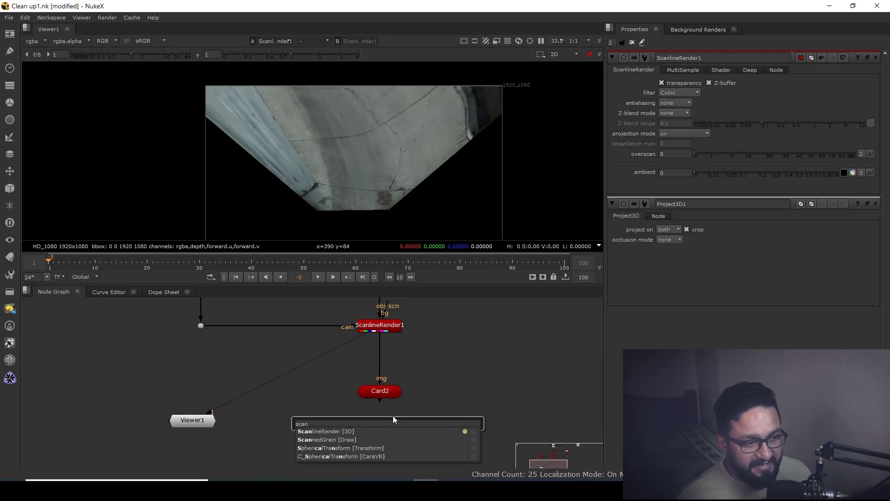
click(329, 432)
drag(389, 424, 379, 389)
Connect ScanlineRender2's cam input to the camera dot and route the connection through a new dot
drag(375, 439, 200, 331)
click(272, 396)
ctrl+drag(283, 380, 199, 438)
Show the ScanlineRender2 output in the viewer to check the ground reprojected through the camera
click(384, 440)
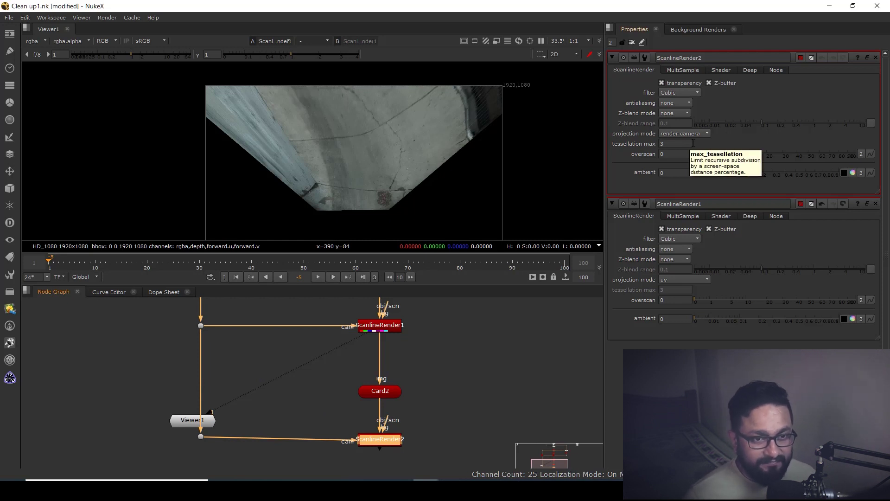
key(1)
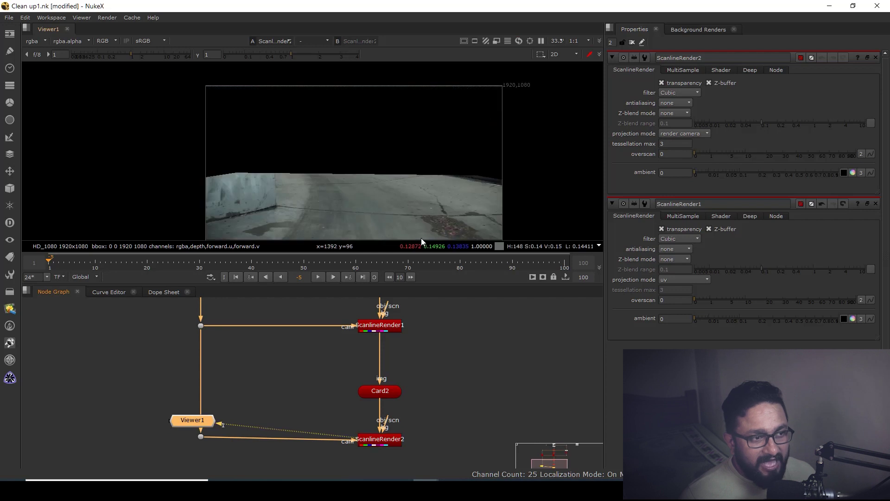
middle_drag(410, 196, 404, 166)
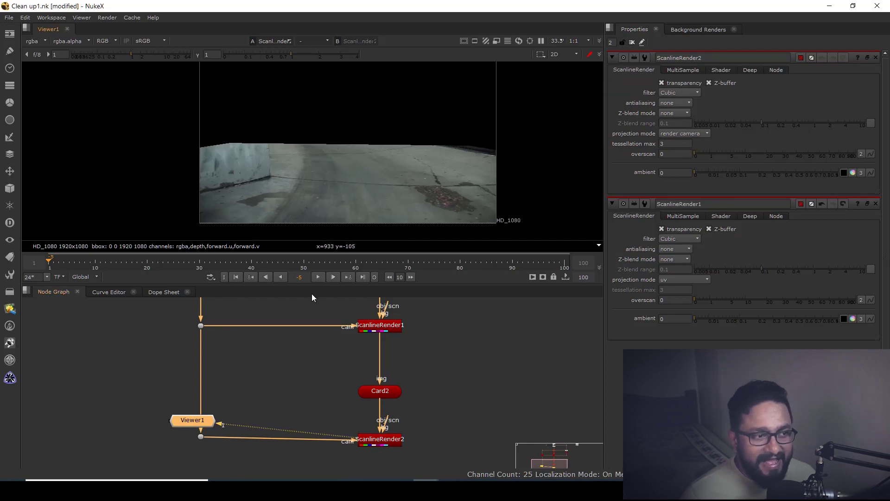
Play the reprojected ground from the first frame, stop playback and close all open node properties
click(236, 277)
click(319, 277)
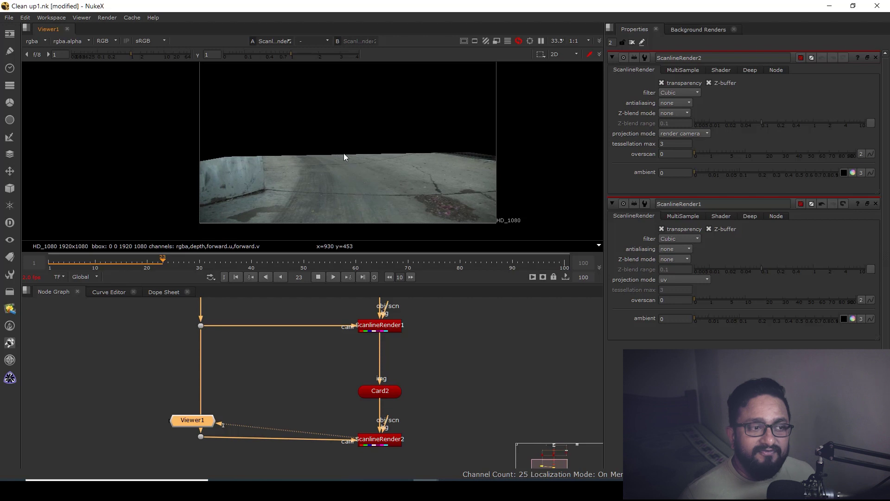
click(318, 277)
click(632, 42)
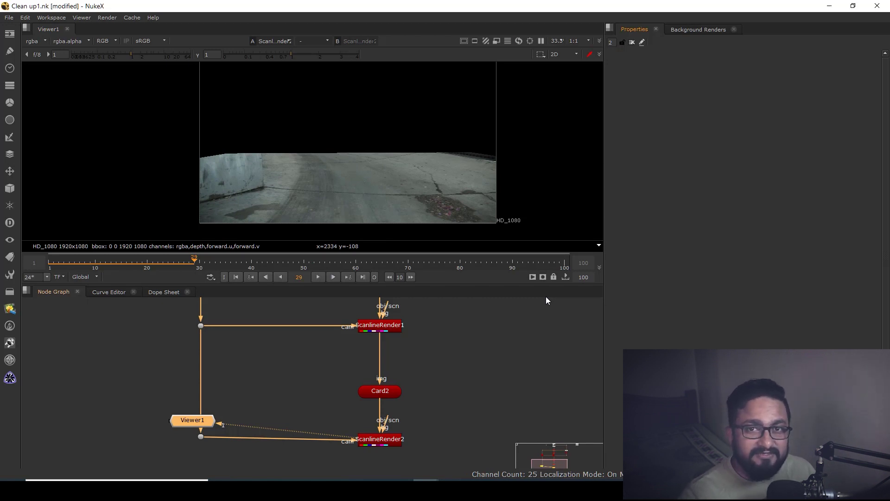
View the ScanlineRender1 output and insert a RotoPaint node between ScanlineRender1 and Card2
middle_drag(402, 380, 399, 453)
mouse_move(413, 331)
middle_down()
mouse_move(413, 369)
mouse_move(414, 313)
middle_up()
middle_drag(394, 383, 388, 360)
key(1)
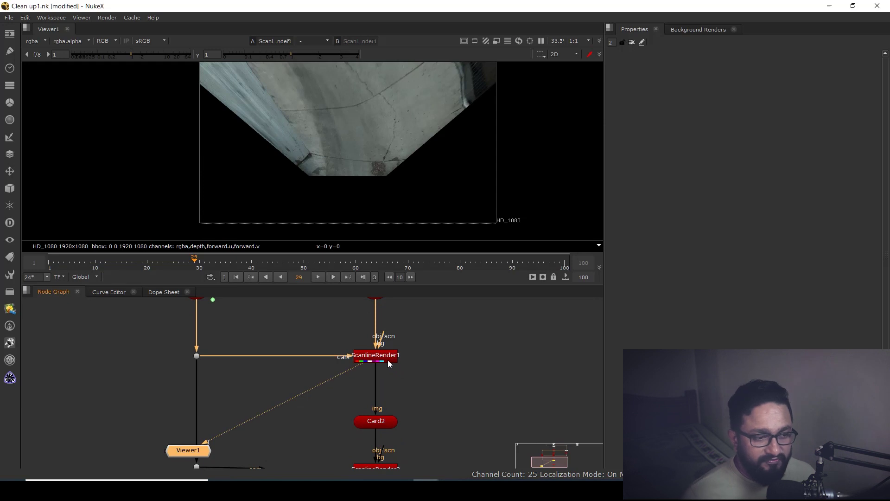
click(420, 370)
key(p)
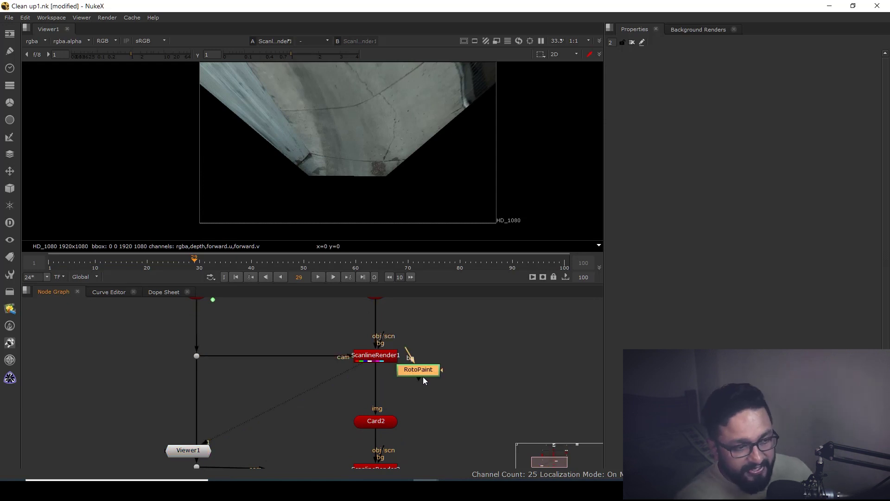
drag(423, 375, 383, 388)
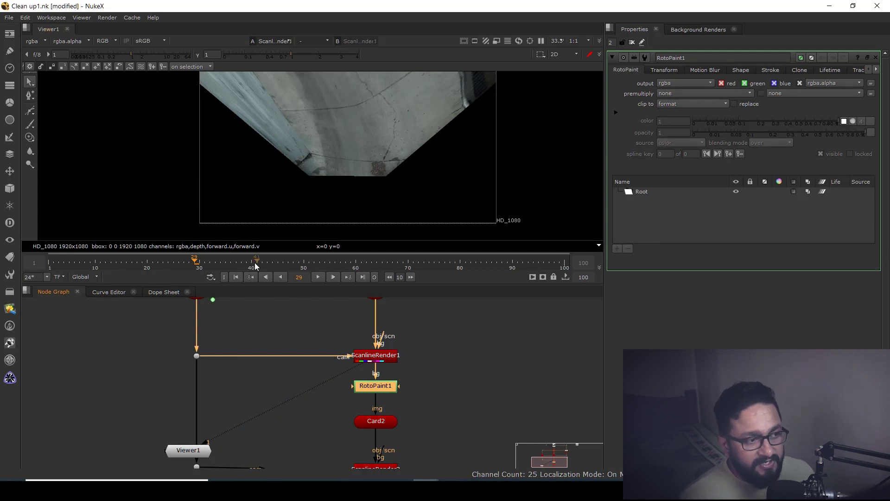
Check the unwrapped ground at several frames across the shot and return to frame 1
click(361, 262)
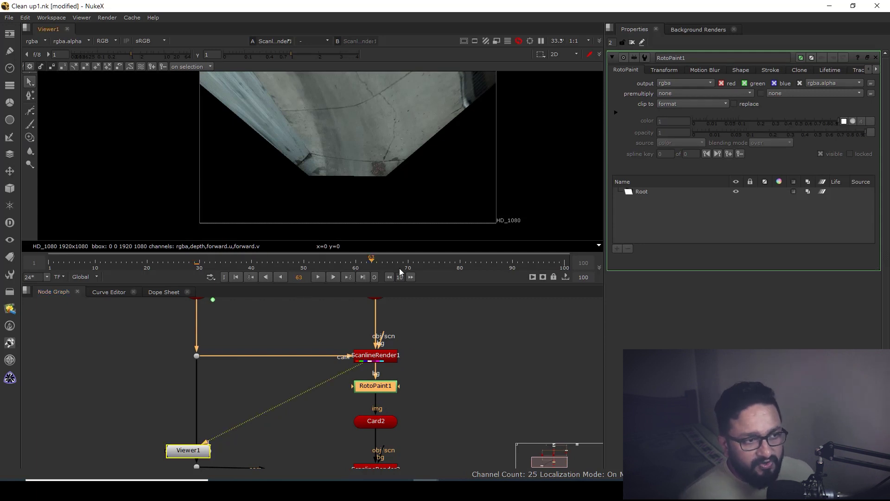
click(273, 264)
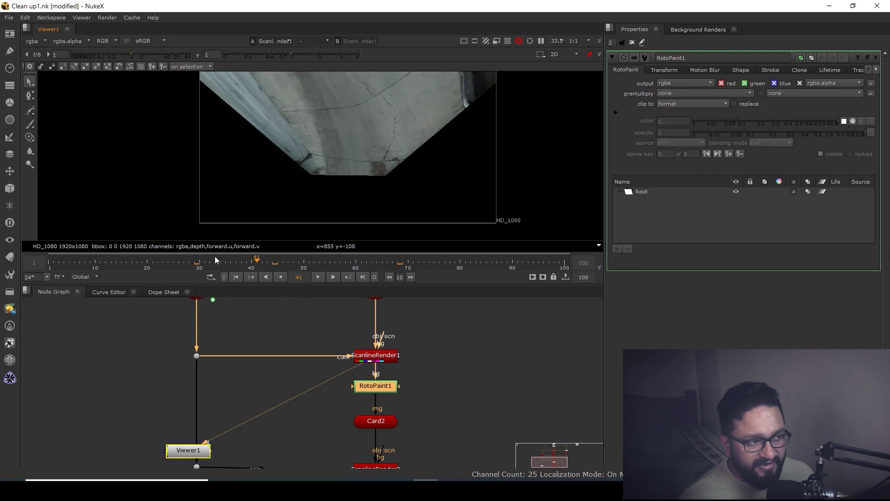
click(167, 261)
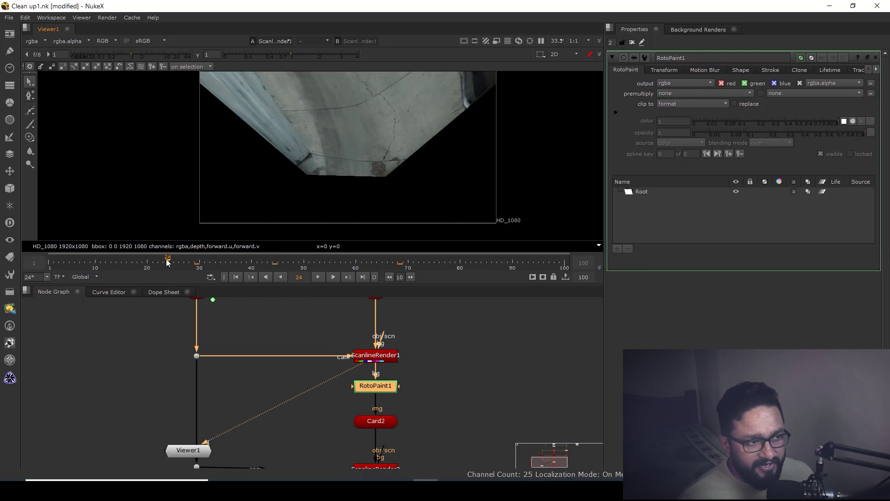
click(235, 277)
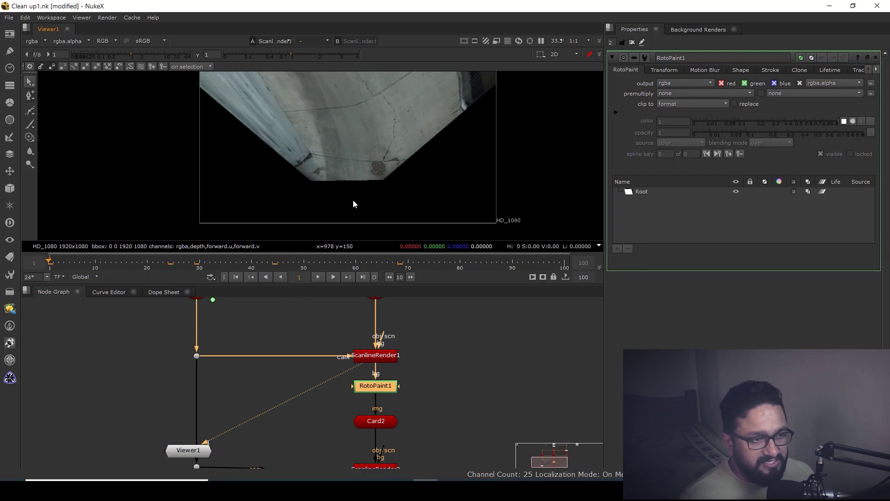
Show the RotoPaint1 output in the viewer at the debris patch and activate the Clone tool
scroll(380, 180, up, 8)
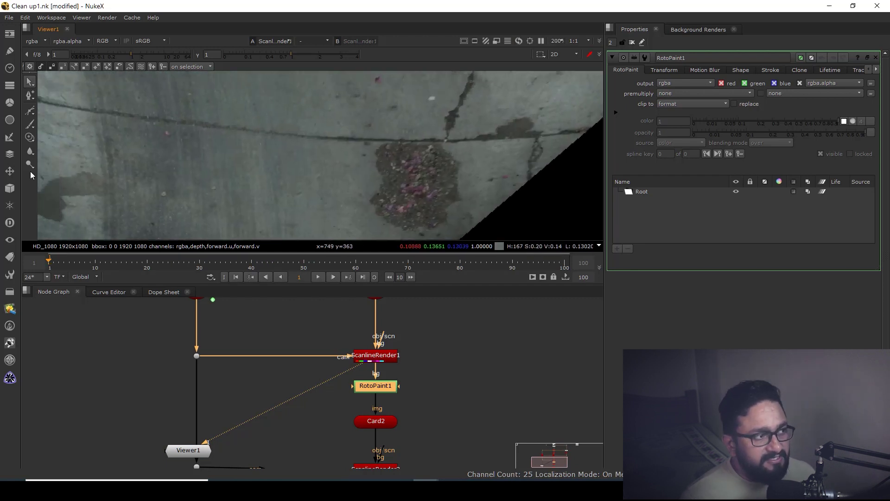
key(1)
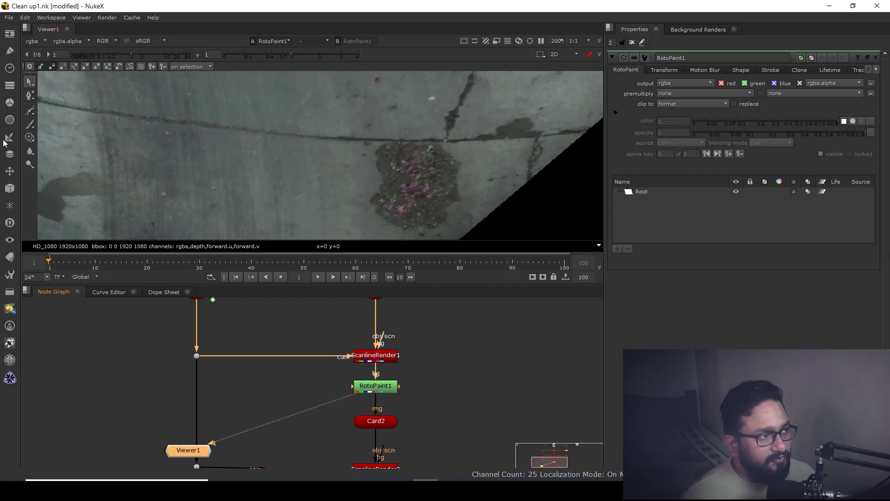
click(30, 137)
right_click(30, 140)
click(67, 139)
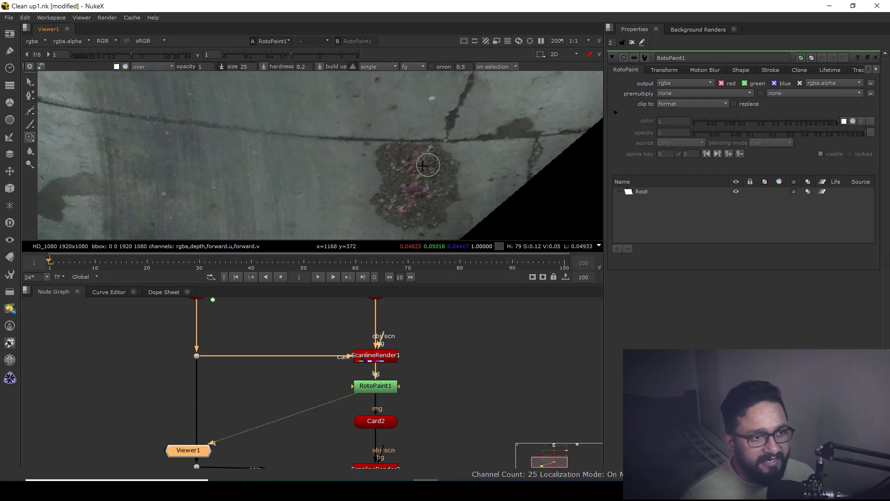
Clone clean concrete over both side edges of the debris patch with a size 39 brush in the maximized viewer
key(space)
middle_drag(394, 218, 461, 243)
scroll(417, 279, up, 3)
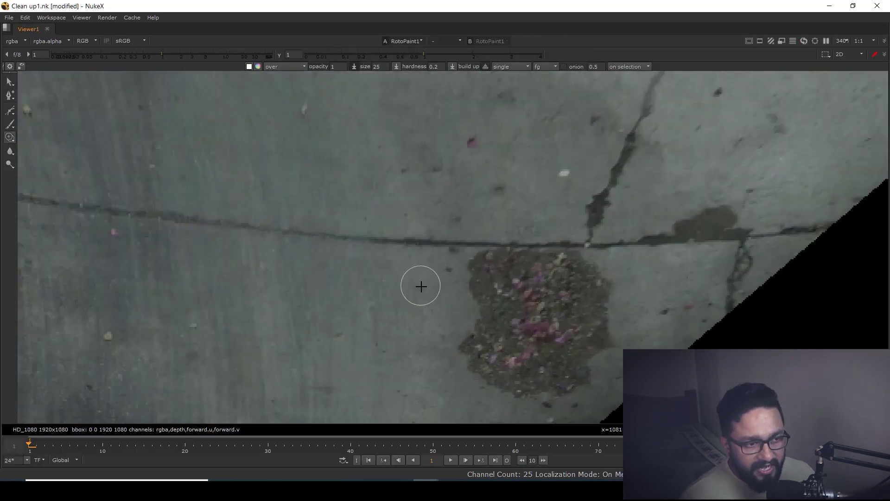
mouse_move(404, 287)
ctrl+mouse_down()
mouse_move(433, 283)
mouse_move(429, 296)
mouse_move(443, 301)
ctrl+mouse_up()
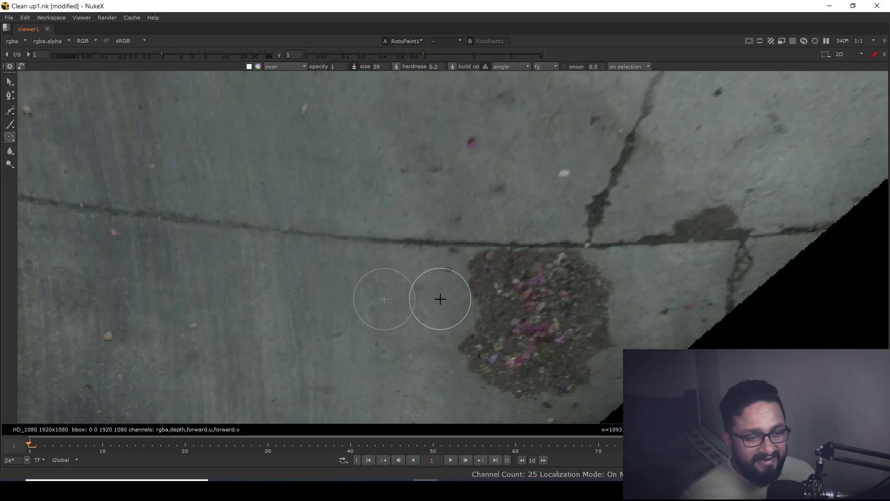
mouse_move(440, 288)
mouse_down()
mouse_move(479, 294)
mouse_move(464, 288)
mouse_move(475, 267)
mouse_move(485, 278)
mouse_move(461, 328)
mouse_move(478, 366)
mouse_up()
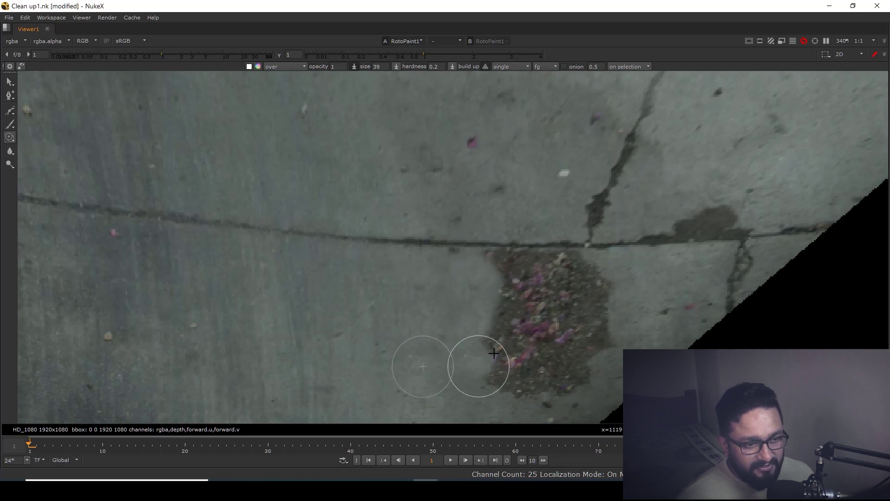
middle_drag(494, 353, 440, 287)
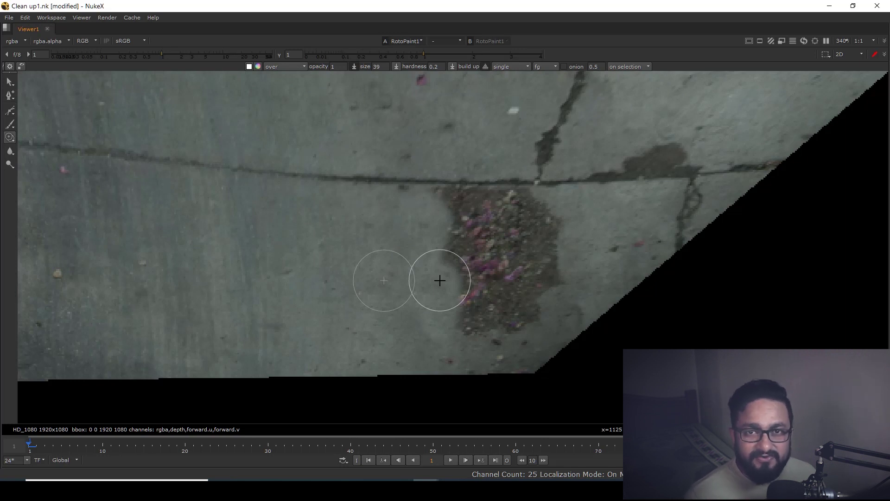
ctrl+drag(628, 219, 563, 232)
drag(564, 232, 547, 216)
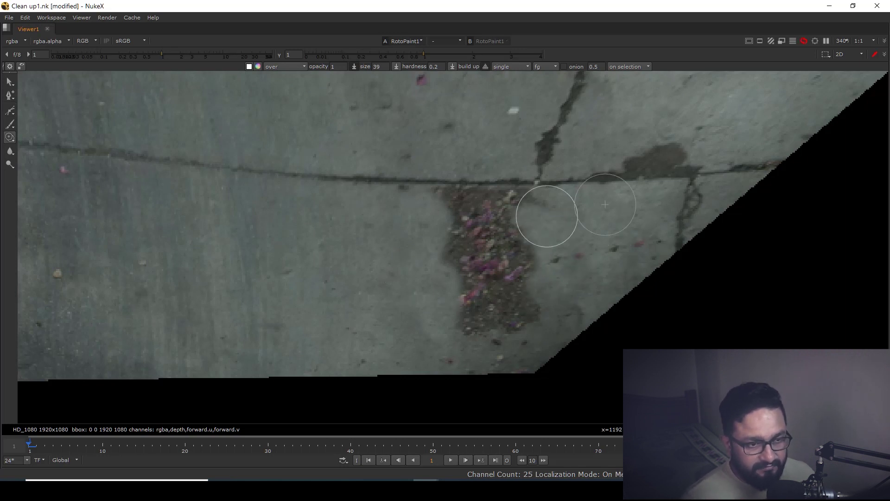
Paint out the rest of the debris patch with the clone brush at hardness 0, using opacity 0.8, and 0.3 for blending
drag(442, 67, 420, 73)
text(0)
drag(341, 67, 246, 81)
text(0.8)
mouse_move(421, 325)
ctrl+mouse_down()
mouse_move(466, 320)
mouse_move(431, 203)
ctrl+mouse_up()
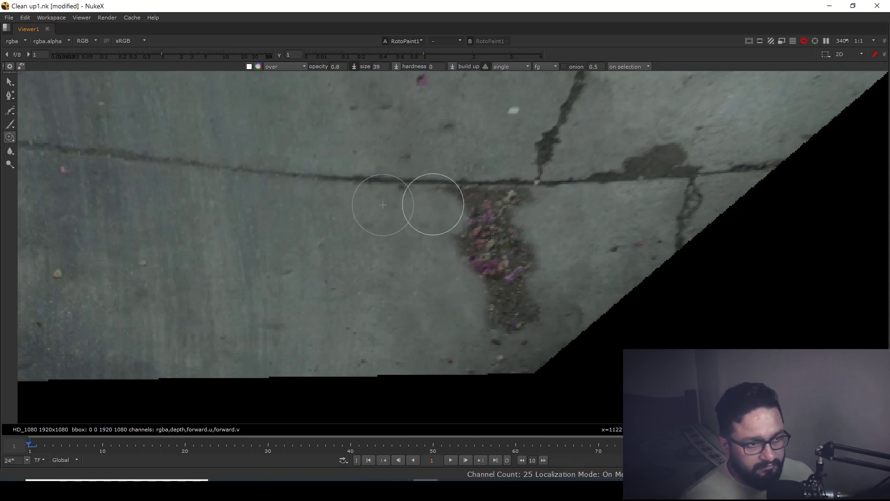
ctrl+drag(583, 261, 534, 269)
mouse_move(534, 270)
mouse_down()
mouse_move(523, 291)
mouse_move(536, 241)
mouse_move(570, 206)
mouse_move(491, 226)
mouse_move(507, 212)
mouse_up()
double_click(336, 66)
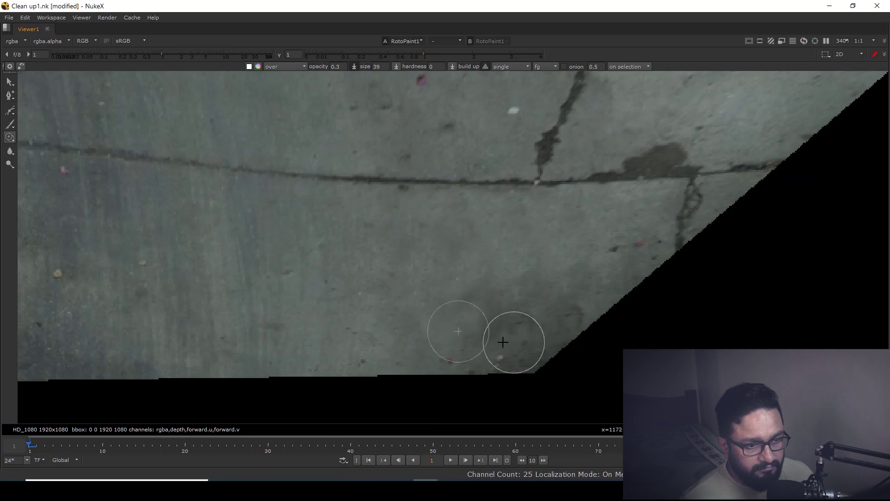
Clone clean concrete along the crack running up from the horizontal joint, working at opacity 0.8
middle_drag(514, 239, 501, 290)
drag(527, 223, 567, 137)
middle_drag(575, 116, 554, 174)
ctrl+drag(713, 163, 559, 170)
drag(559, 169, 578, 123)
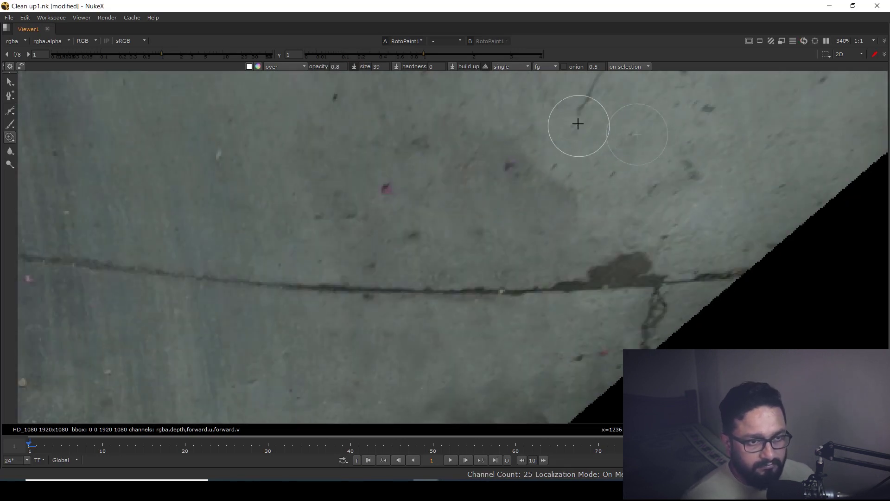
middle_drag(578, 124, 542, 244)
drag(557, 209, 588, 128)
middle_drag(588, 128, 555, 303)
mouse_move(552, 287)
mouse_down()
mouse_move(570, 175)
mouse_move(568, 93)
mouse_up()
middle_drag(586, 88, 530, 259)
drag(531, 259, 413, 160)
Paint out the upper part of the crack where it branches off the diagonal joint, using nearby clean concrete
middle_drag(364, 158, 522, 332)
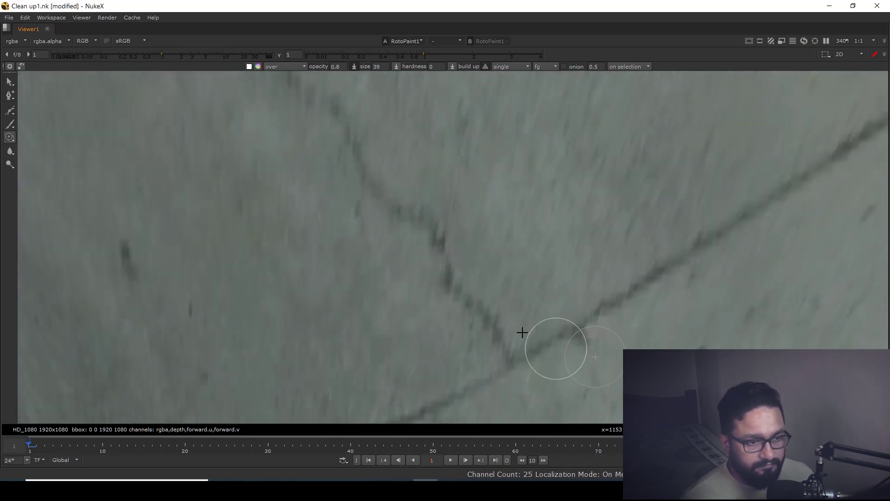
ctrl+drag(559, 309, 511, 358)
drag(510, 357, 382, 188)
middle_drag(361, 144, 542, 325)
drag(474, 314, 457, 289)
Clone over the remaining blemishes on the ground, fit the image in the viewer and restore the full workspace layout
scroll(464, 297, down, 6)
scroll(524, 408, up, 7)
drag(277, 299, 342, 291)
ctrl+drag(372, 254, 403, 297)
mouse_move(404, 296)
mouse_down()
mouse_move(476, 280)
mouse_move(445, 301)
mouse_up()
ctrl+drag(402, 279, 406, 324)
drag(406, 324, 396, 308)
ctrl+drag(462, 231, 491, 271)
drag(491, 270, 499, 257)
key(f)
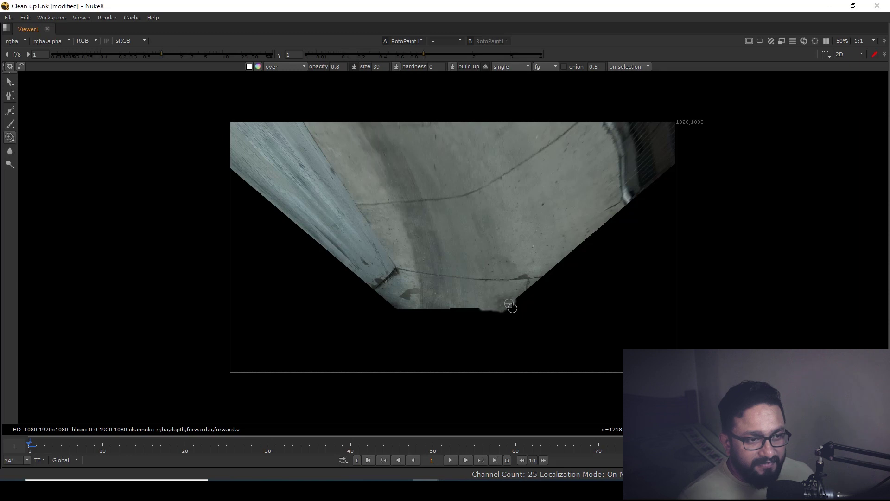
middle_drag(492, 271, 479, 298)
key(space)
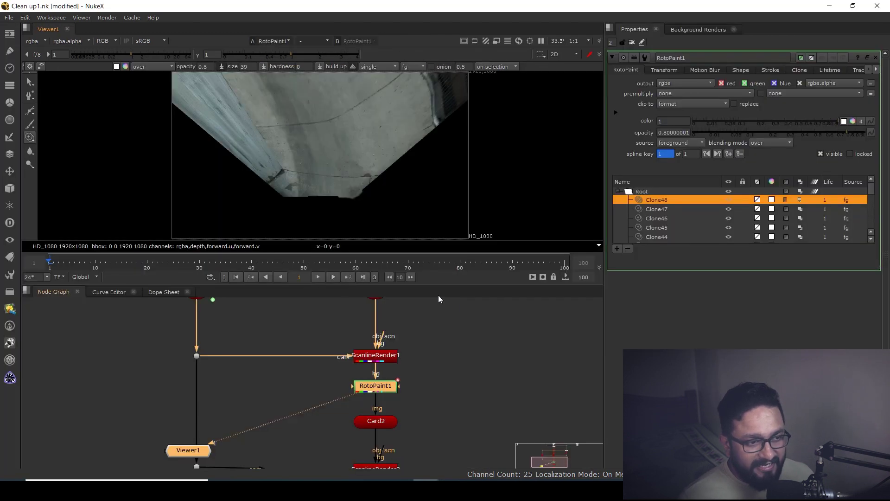
Show the ScanlineRender2 output in the viewer and inspect the cleaned area of the reprojected ground
scroll(411, 400, down, 4)
click(378, 395)
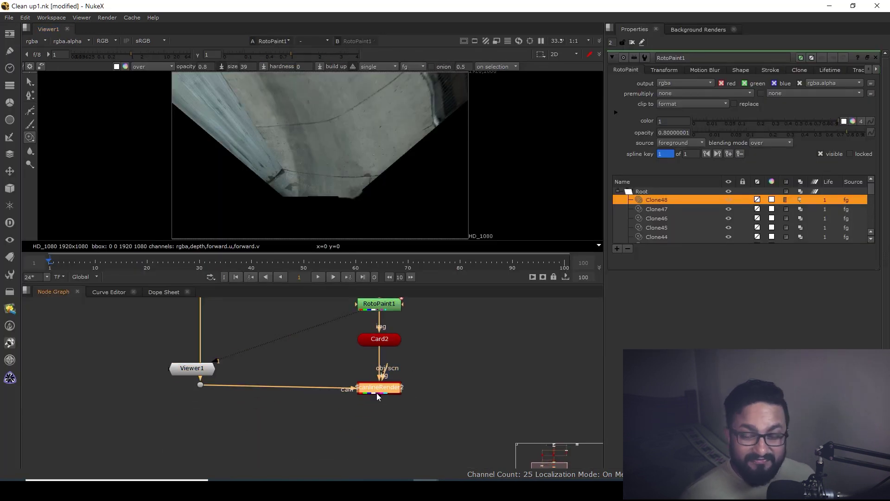
key(1)
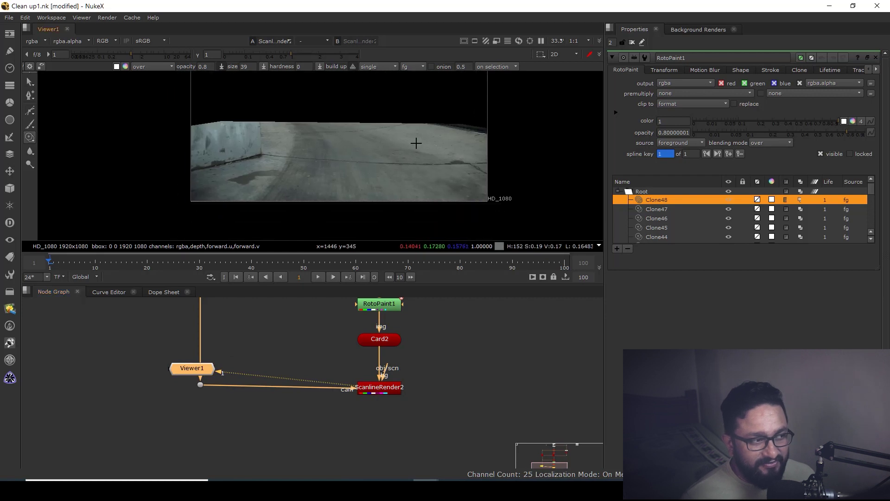
scroll(420, 200, up, 4)
middle_drag(401, 158, 406, 204)
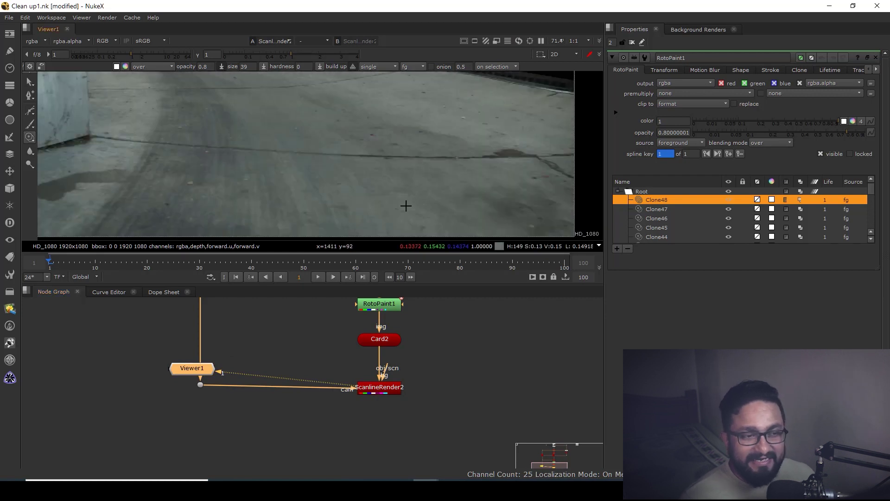
Connect the original alley plate to the viewer's second input
middle_drag(433, 303, 439, 393)
scroll(438, 394, down, 3)
middle_drag(432, 352, 436, 419)
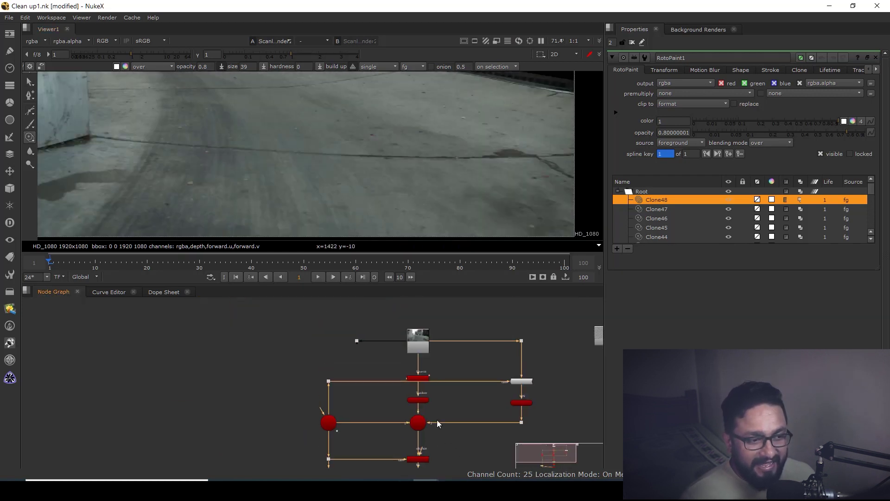
click(413, 342)
key(2)
Compare the cleaned ScanlineRender2 output with the original plate by alternating between the two viewer inputs
middle_drag(429, 208, 423, 166)
key(1)
key(2)
key(1)
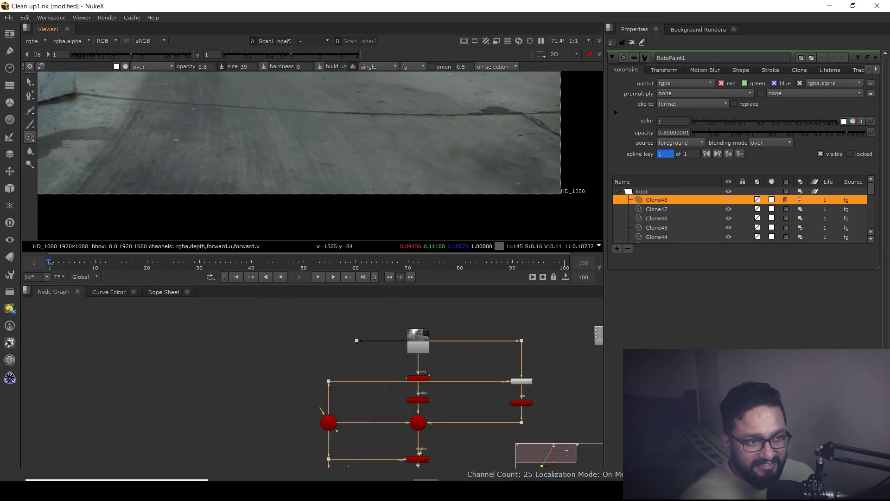
key(space)
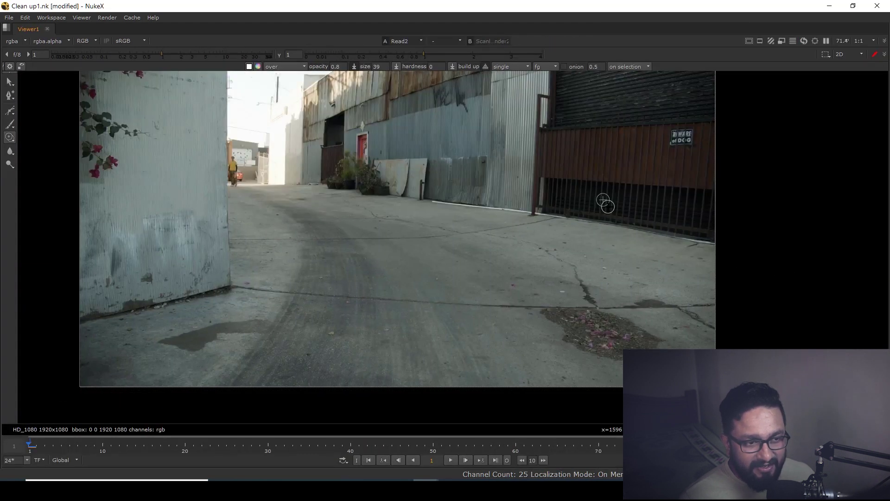
key(1)
key(2)
key(1)
key(2)
key(1)
key(2)
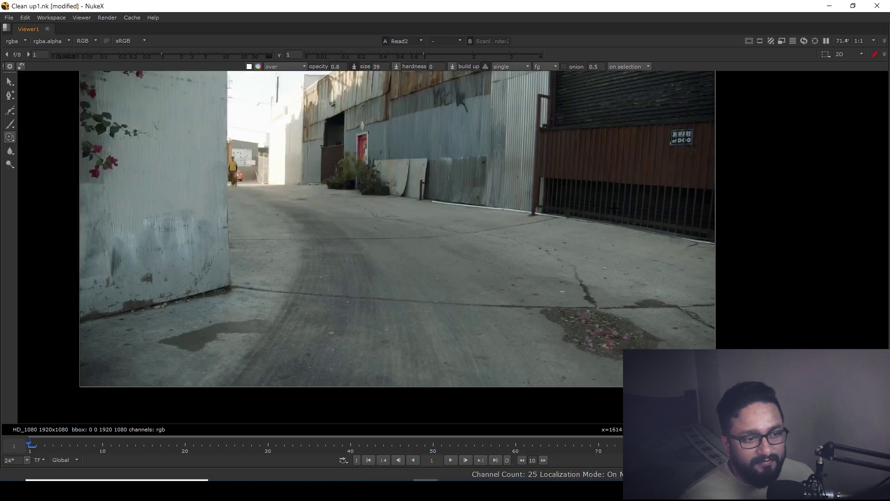
key(2)
key(1)
key(2)
key(space)
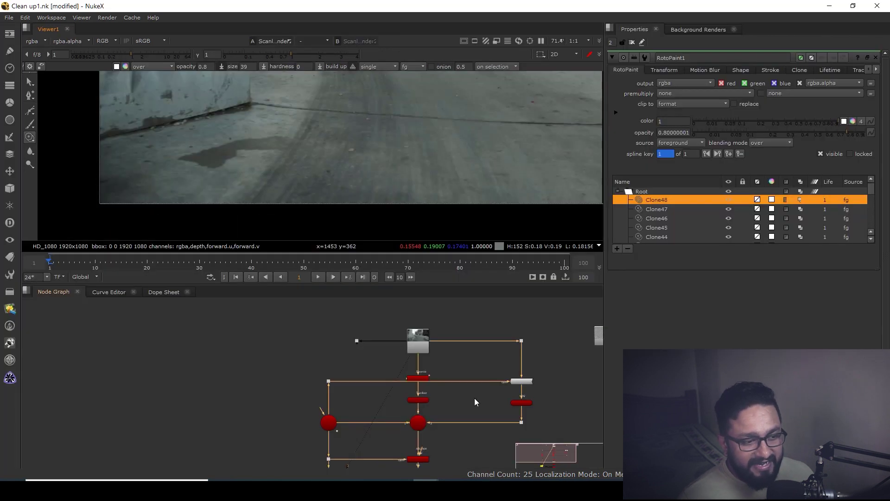
Add a Merge node below ScanlineRender2 and connect its A input to the ScanlineRender2 output
scroll(474, 398, down, 4)
middle_drag(471, 456, 434, 397)
scroll(434, 397, up, 2)
middle_drag(403, 425, 402, 446)
click(402, 448)
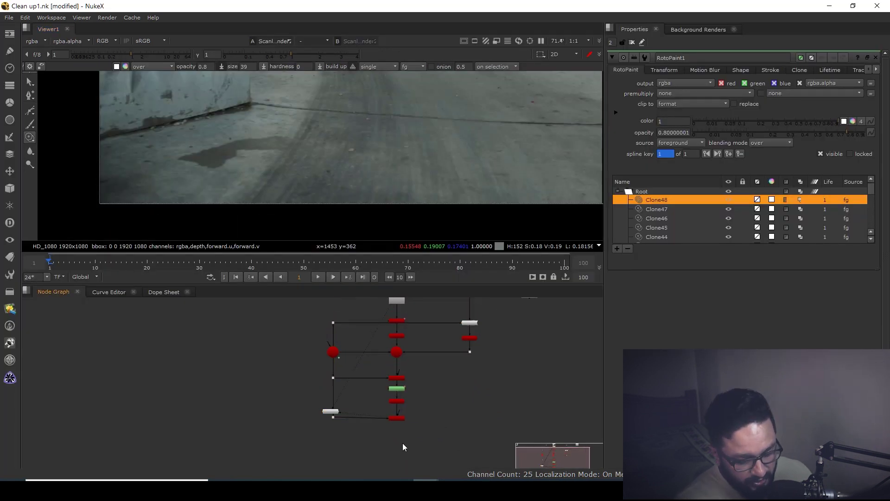
key(m)
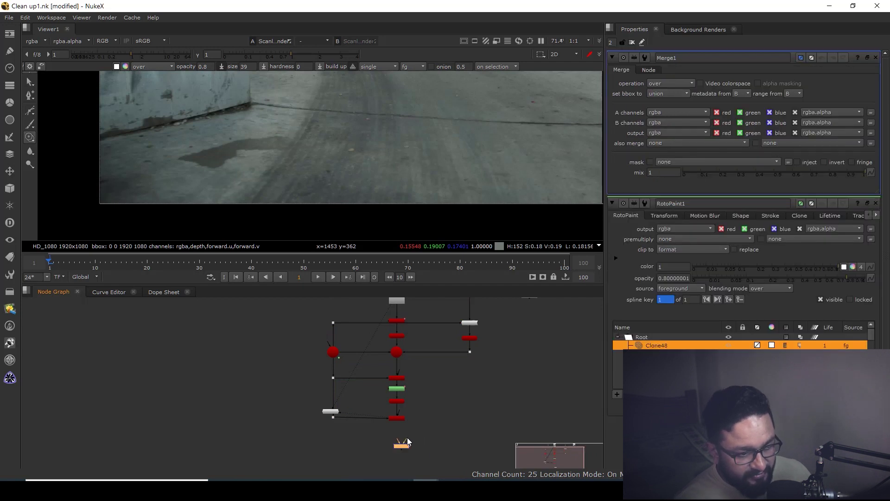
scroll(407, 437, up, 4)
drag(389, 443, 390, 402)
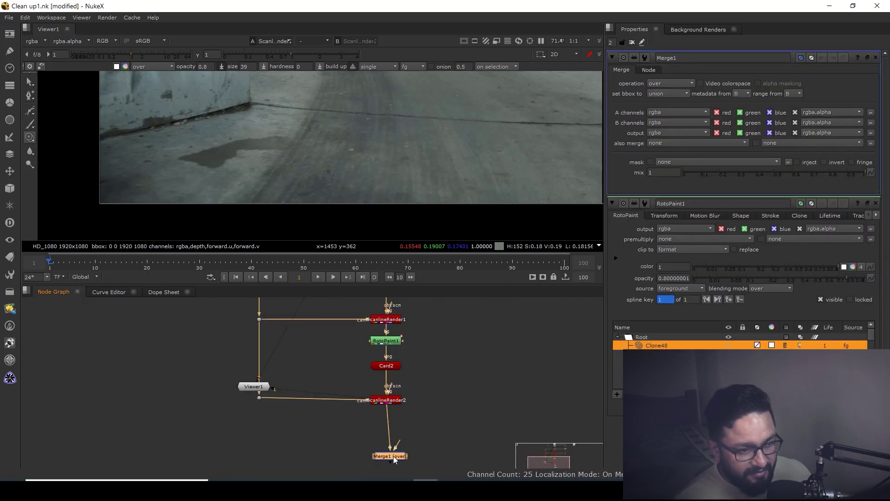
Connect the new Merge node's B input to the dot carrying the original alley plate
scroll(385, 447, down, 2)
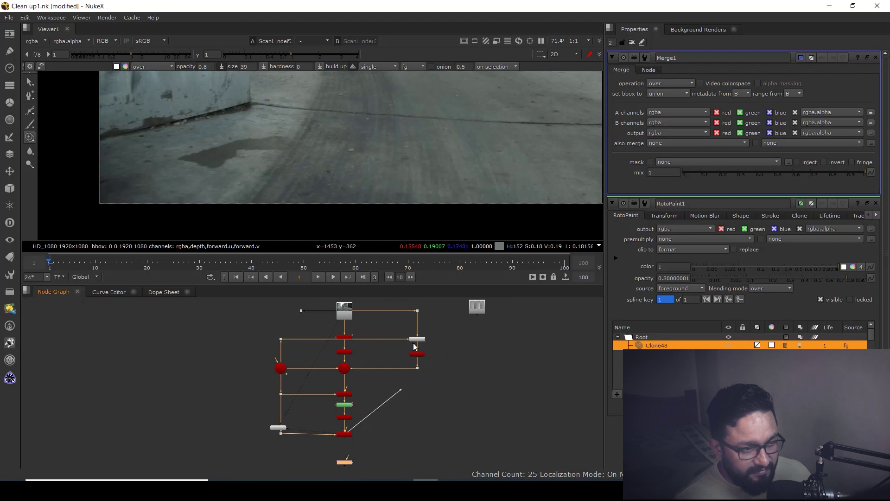
drag(413, 343, 419, 312)
middle_drag(395, 383, 373, 429)
scroll(413, 391, up, 1)
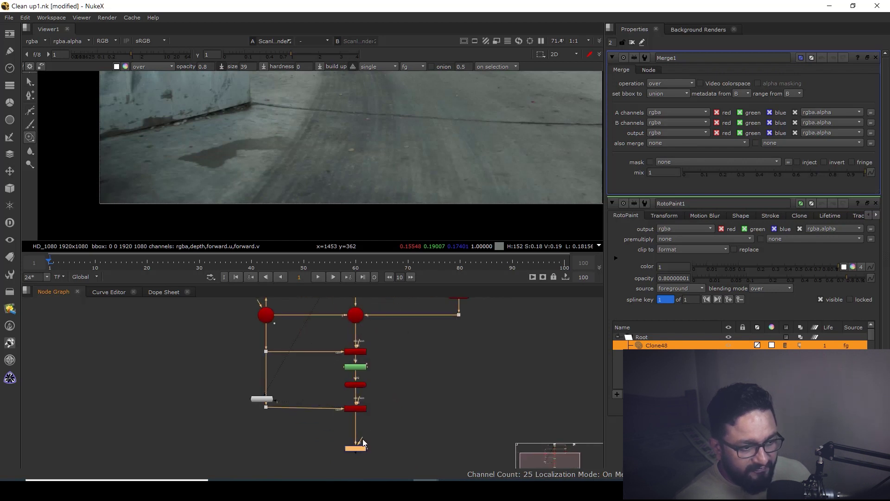
drag(362, 439, 458, 320)
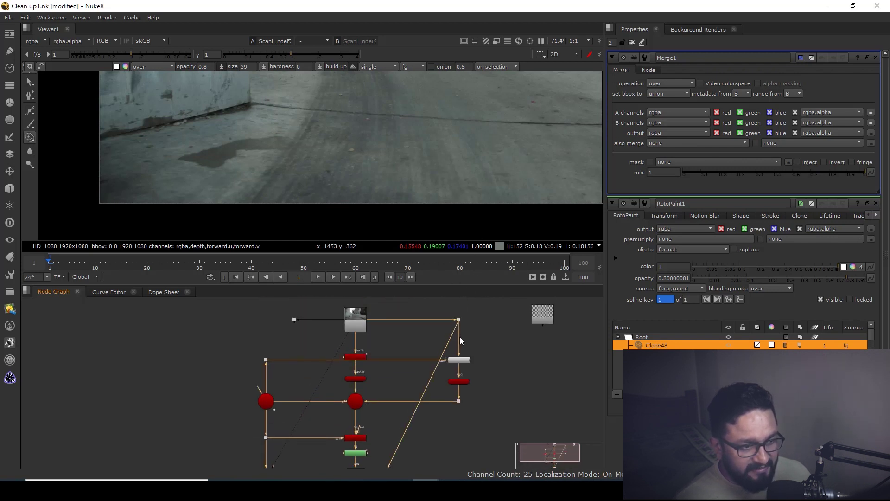
middle_drag(371, 445, 416, 320)
Show the Merge1 output in the viewer and inspect the cleaned ground across the frame
scroll(397, 413, up, 2)
key(1)
middle_drag(443, 176, 442, 177)
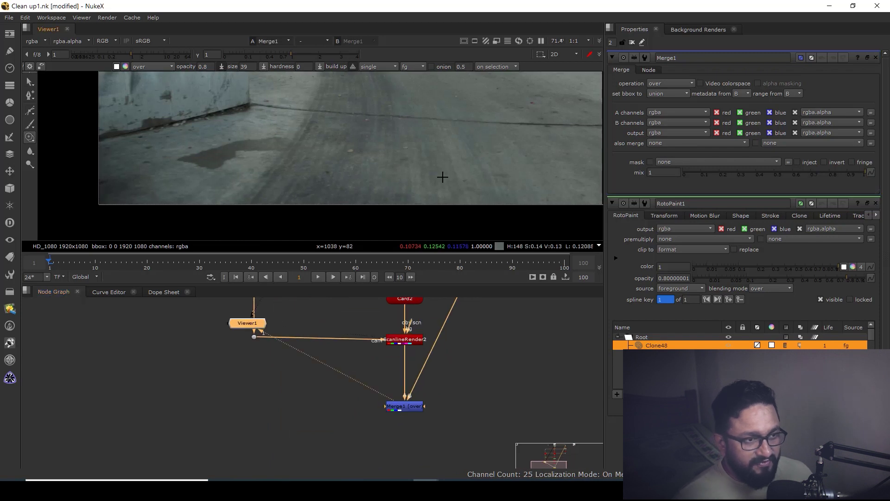
scroll(442, 177, down, 3)
middle_drag(397, 223, 413, 188)
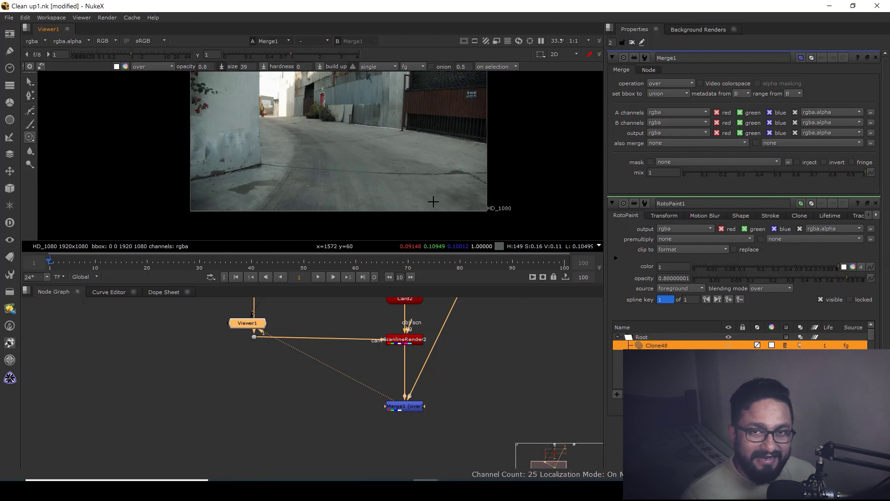
Compare the merged ground at frame 3 with frame 1 and check the lifetime settings of RotoPaint1's clone strokes
middle_drag(414, 377, 408, 408)
scroll(408, 408, up, 2)
click(419, 392)
click(58, 261)
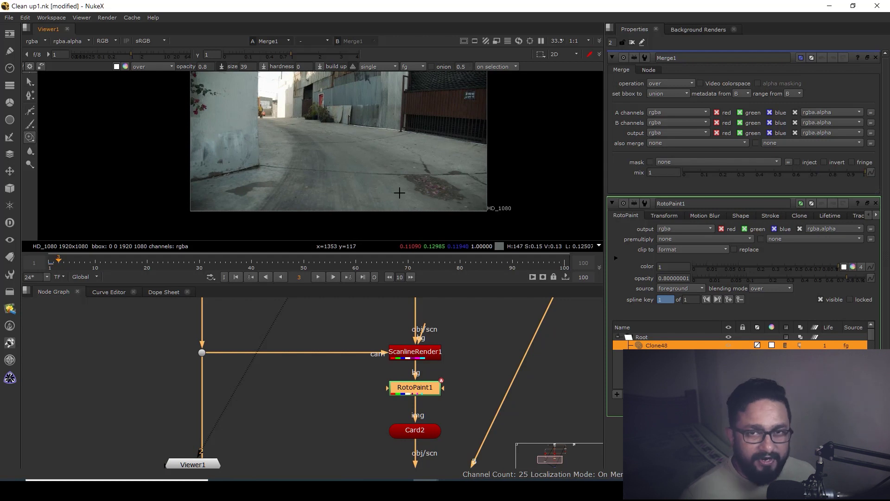
click(236, 277)
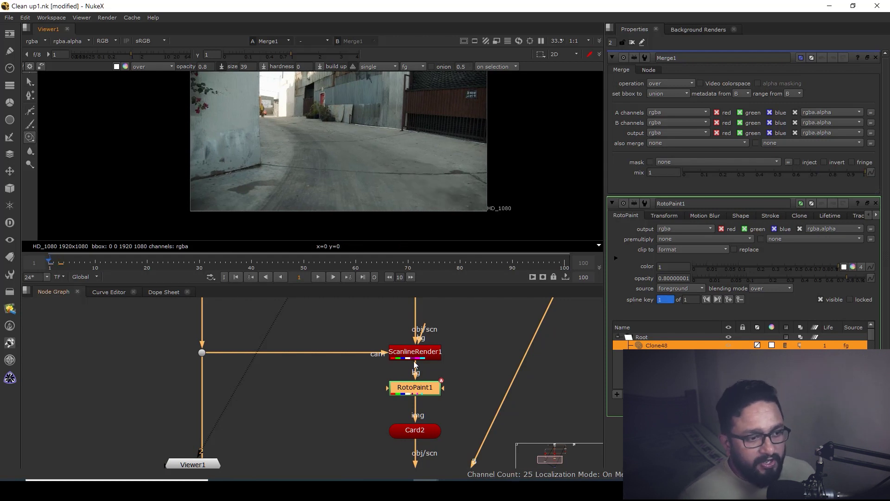
double_click(419, 391)
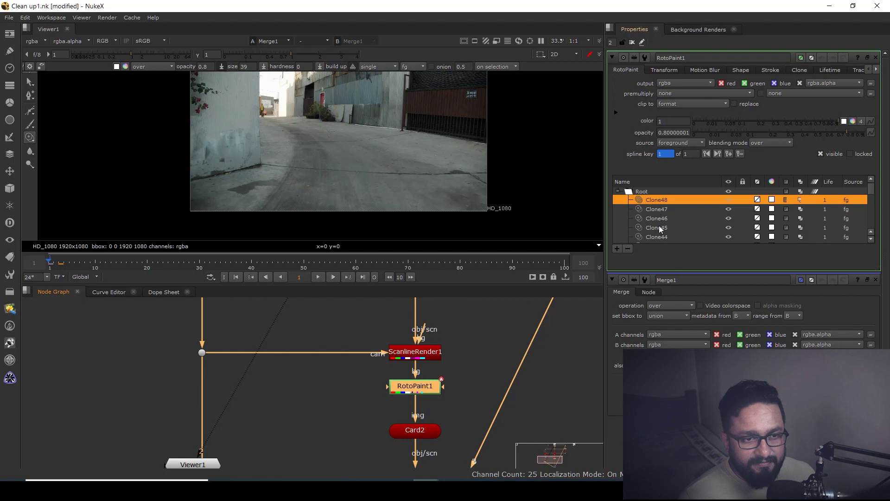
click(831, 70)
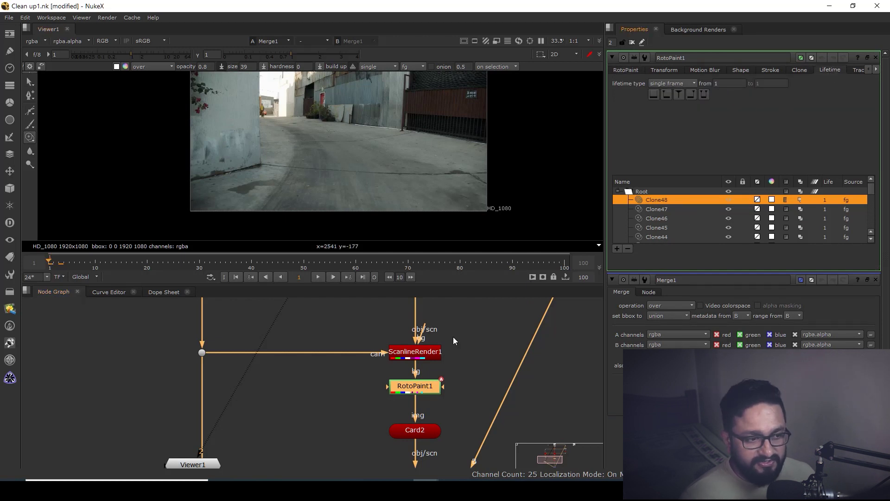
Insert a FrameHold node between RotoPaint1 and Card2 and set its first frame to 1
middle_drag(377, 407, 375, 432)
drag(406, 415, 407, 401)
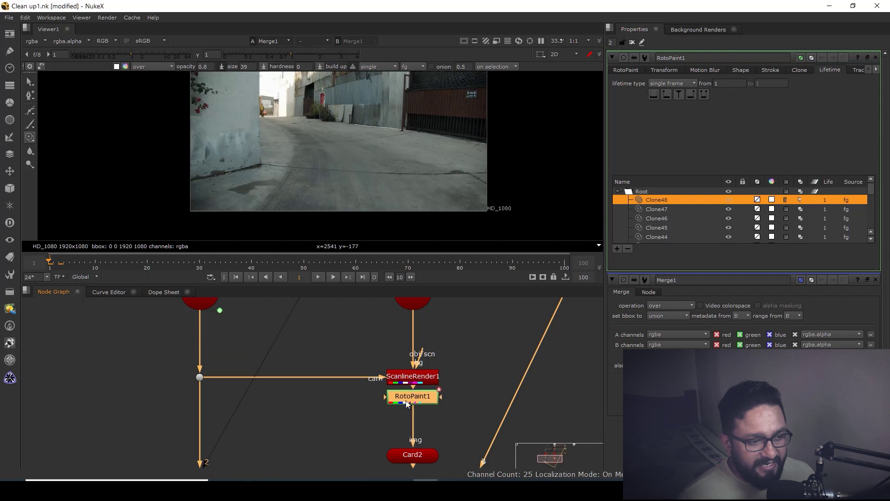
click(446, 411)
key(Tab)
text(f)
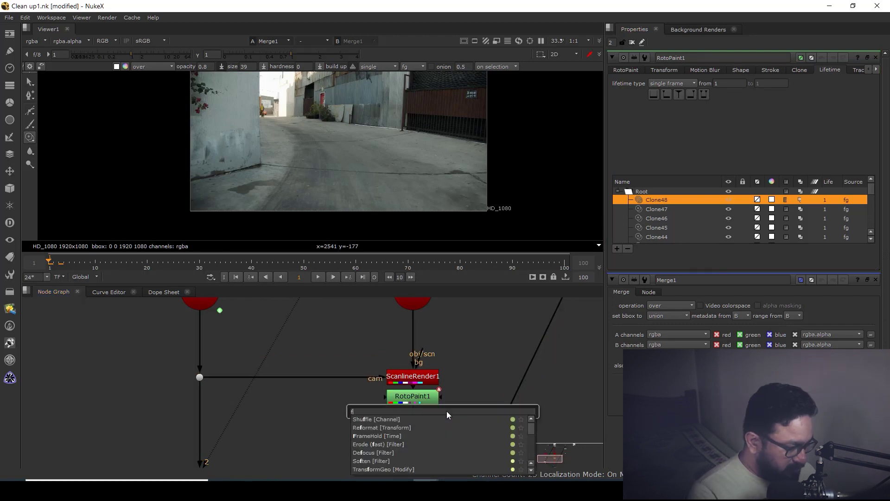
text(rame)
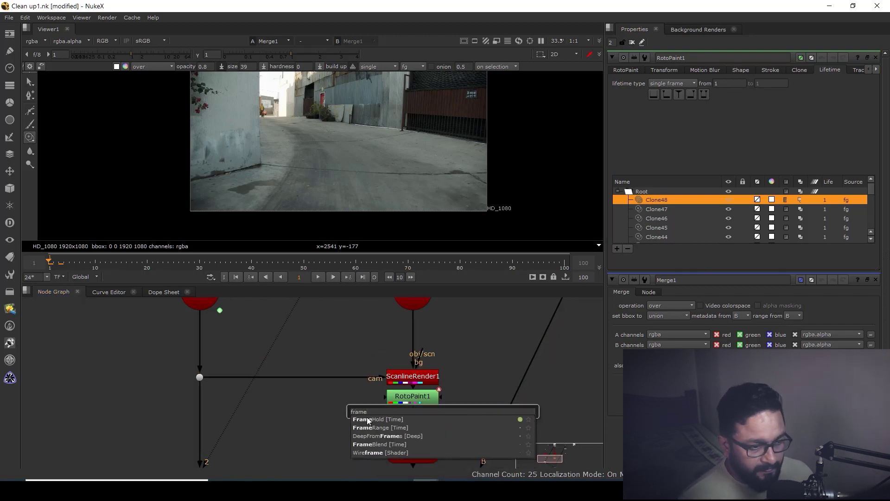
click(368, 419)
drag(444, 417, 416, 428)
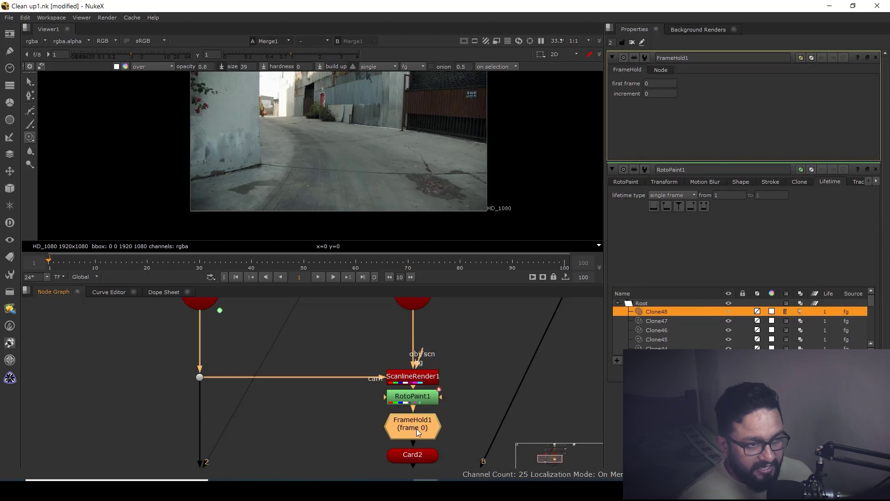
text(1)
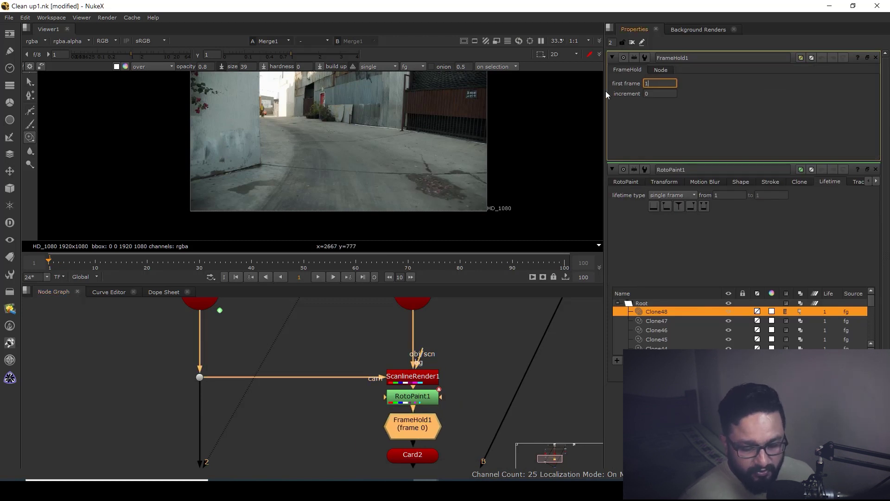
key(Return)
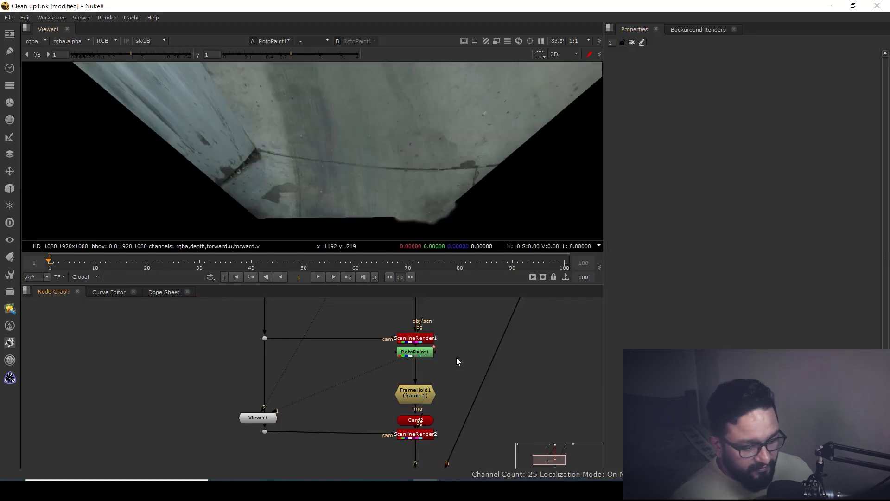
Add a Roto node and start a Bezier shape around the lower edge of the cleaned ground patch
key(o)
scroll(404, 201, down, 1)
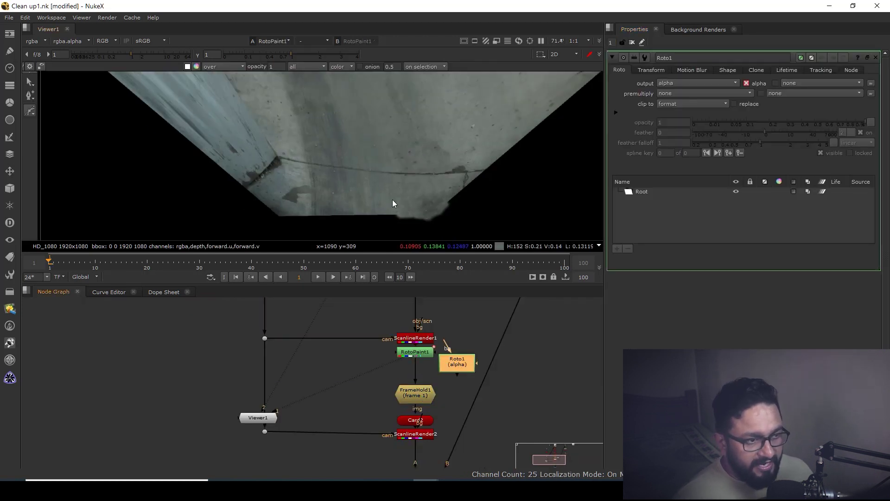
click(387, 198)
drag(389, 226, 399, 227)
drag(454, 184, 454, 181)
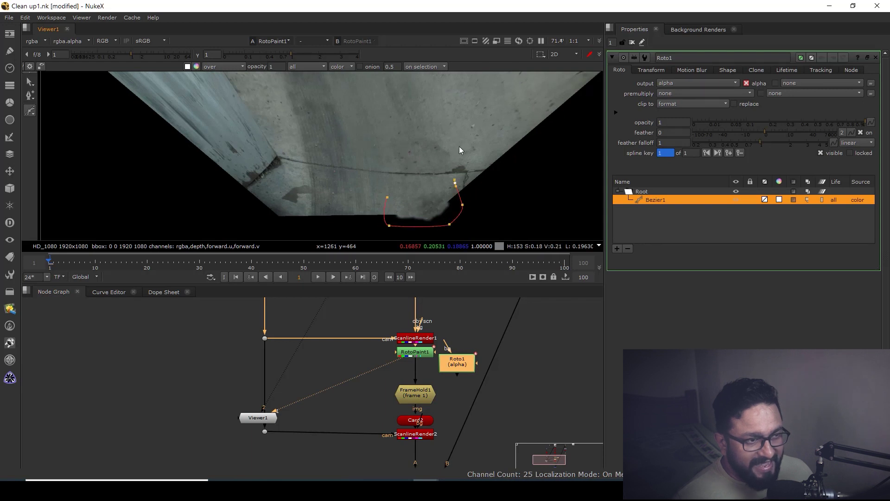
Display the unpainted ScanlineRender1 output and continue the Bezier up along the ground crack and around its upper end
middle_drag(460, 144, 462, 184)
drag(412, 353, 417, 339)
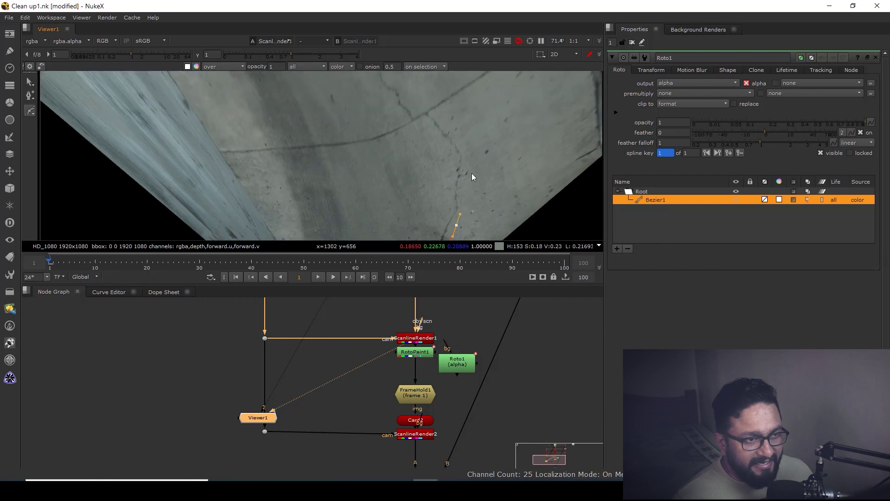
click(461, 137)
middle_drag(428, 98, 450, 148)
click(450, 148)
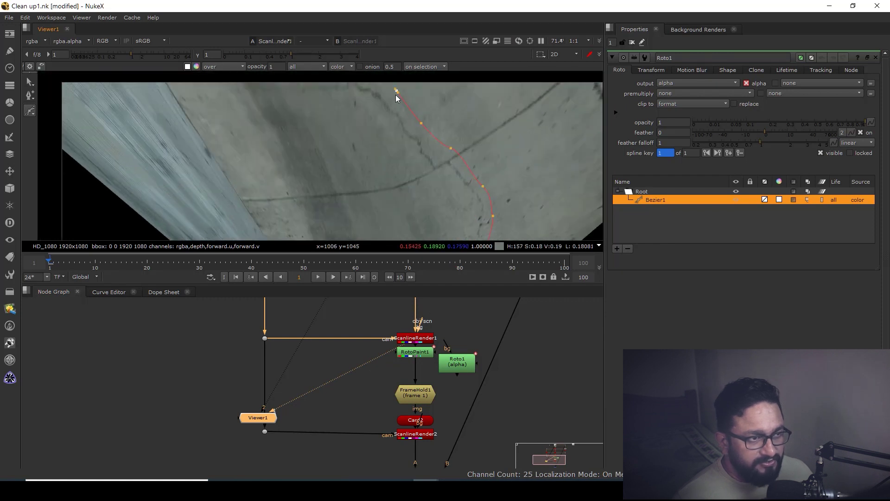
middle_drag(377, 78, 419, 152)
click(399, 138)
drag(361, 144, 361, 155)
middle_drag(405, 196, 412, 107)
Bring the Bezier back down beside the crack, close it and tighten its points around the dark ground patch
click(410, 125)
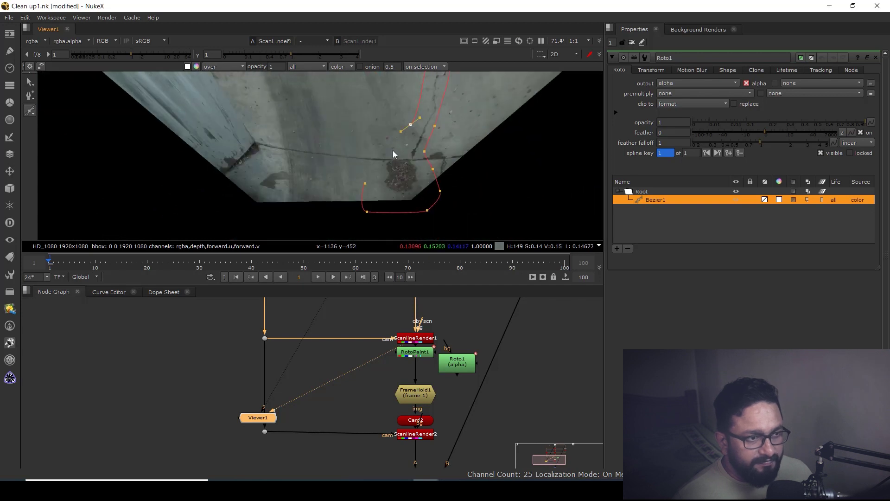
click(393, 151)
click(368, 168)
click(365, 184)
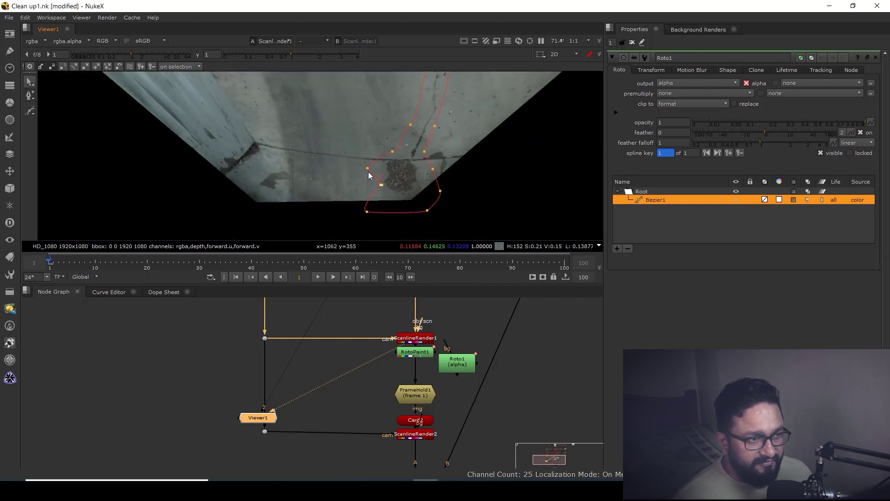
drag(382, 184, 425, 204)
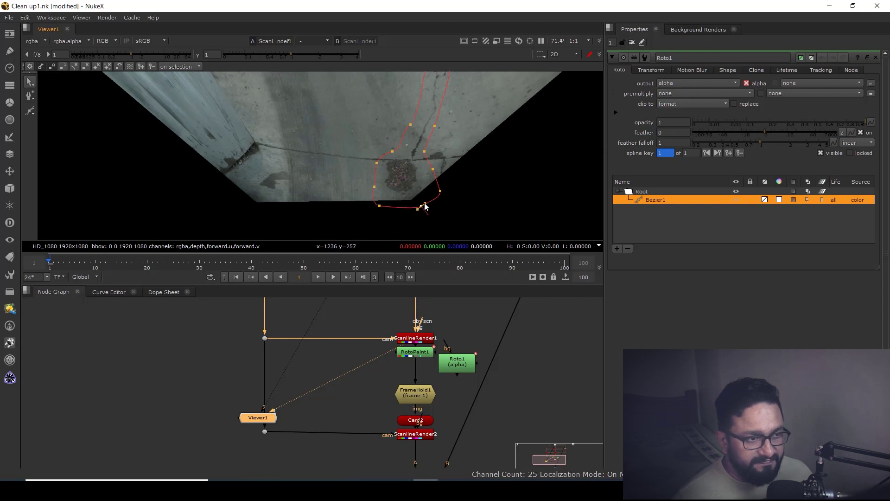
Select all points of the Bezier and feather its edge outward, adjusting the feather beside the dark patch
scroll(446, 166, down, 5)
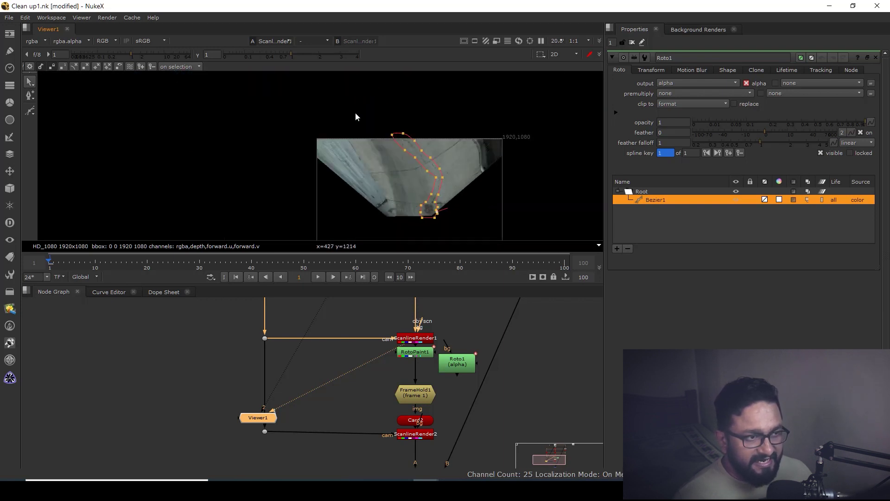
drag(355, 112, 481, 246)
mouse_move(446, 221)
mouse_down()
mouse_move(463, 222)
mouse_move(452, 224)
mouse_up()
click(457, 225)
scroll(458, 226, up, 5)
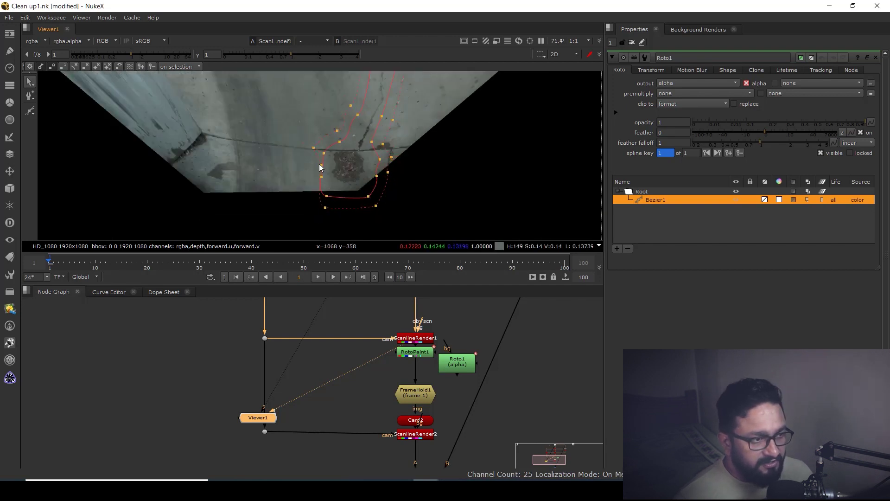
click(321, 176)
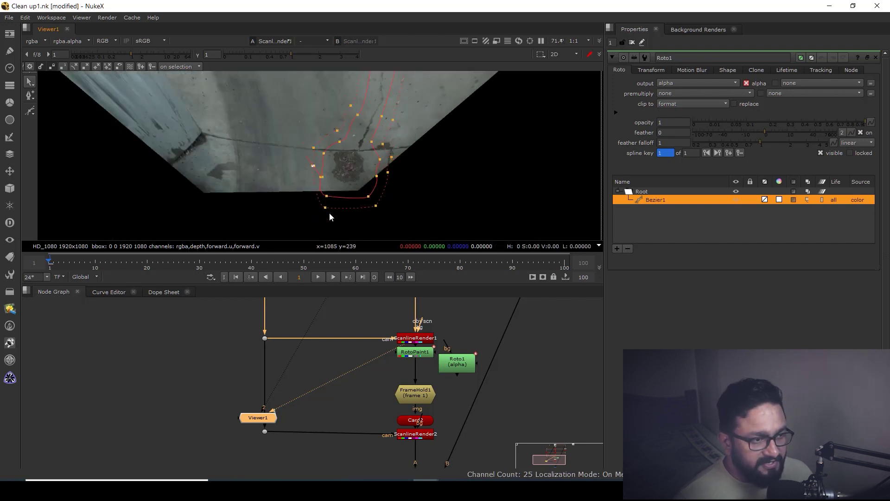
Insert a Merge node between RotoPaint1 and FrameHold1 and route its A input from Roto1 through a dot
click(386, 379)
key(m)
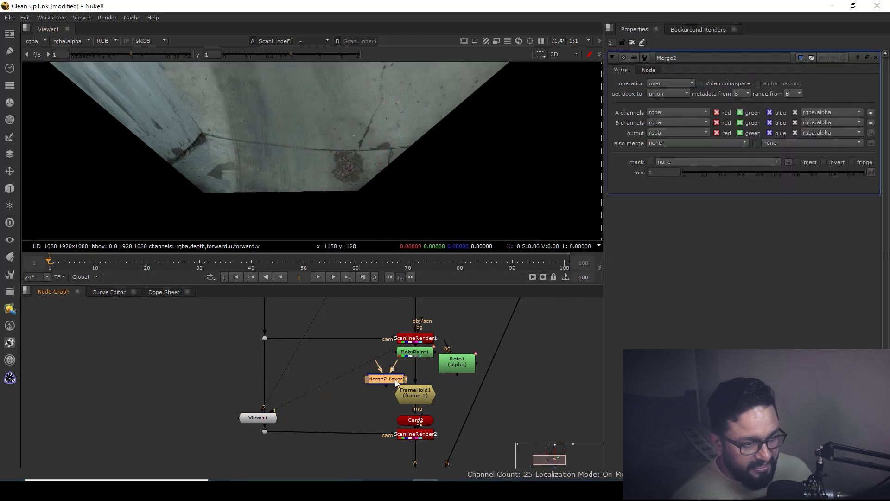
drag(395, 381, 497, 366)
ctrl+click(447, 351)
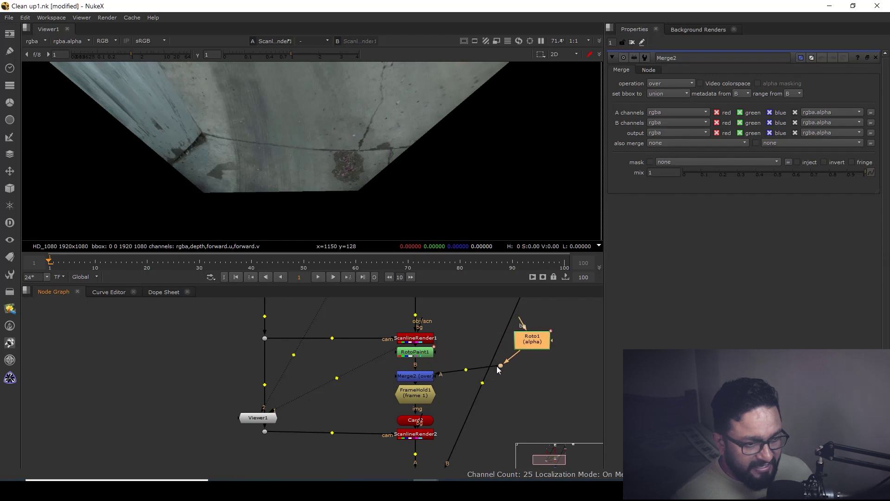
Set the Merge2 operation to mask
click(419, 376)
click(663, 83)
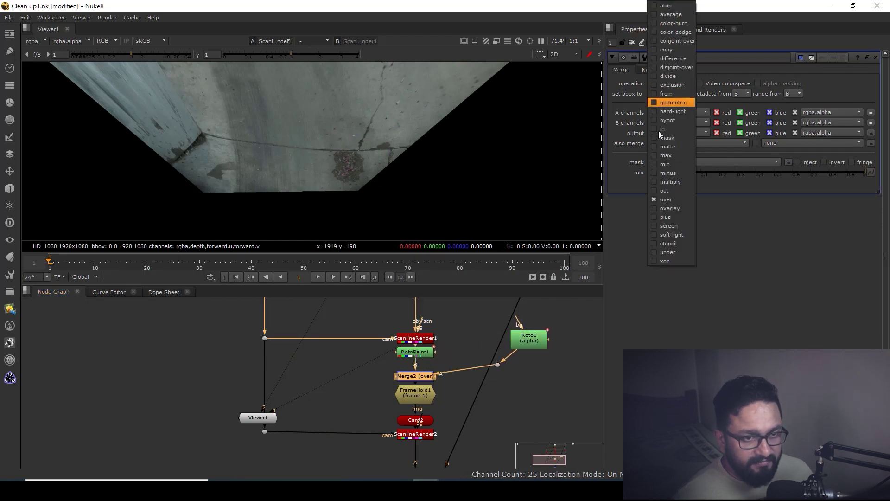
click(668, 140)
Show the ScanlineRender2 output in the viewer and inspect the masked ground patch
middle_drag(432, 400, 435, 326)
click(428, 361)
key(1)
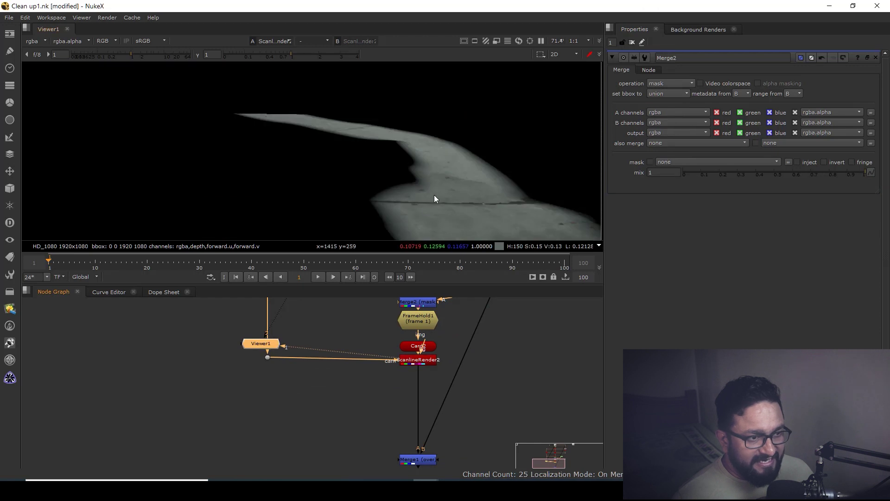
middle_drag(434, 195, 396, 158)
Show the Merge1 output fitted to the viewer and play back the composited shot in the maximized viewer
middle_drag(452, 466, 443, 376)
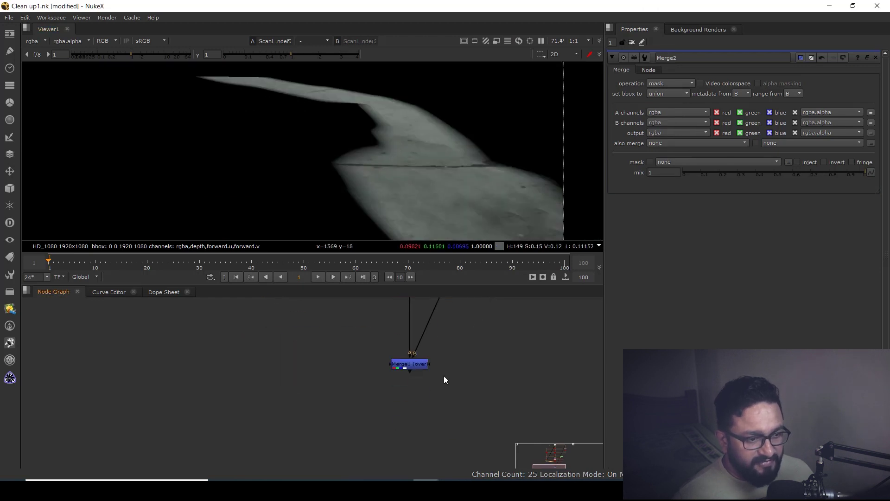
click(416, 367)
key(1)
key(f)
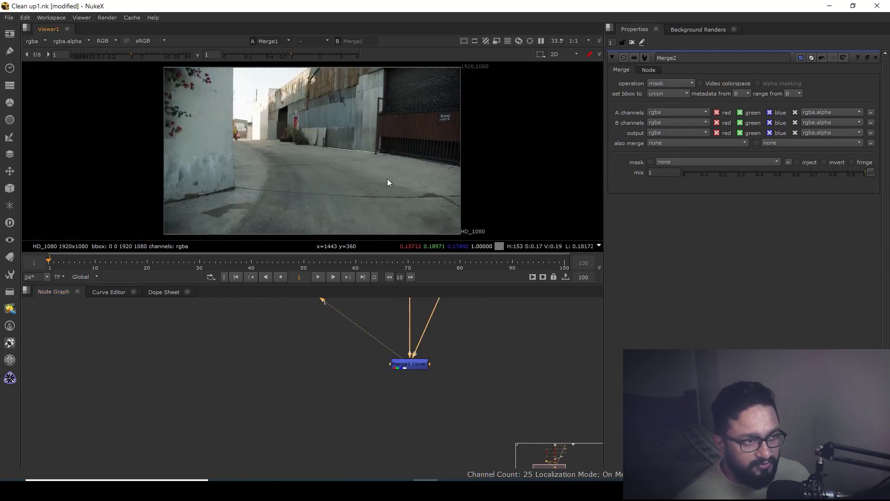
key(space)
click(451, 460)
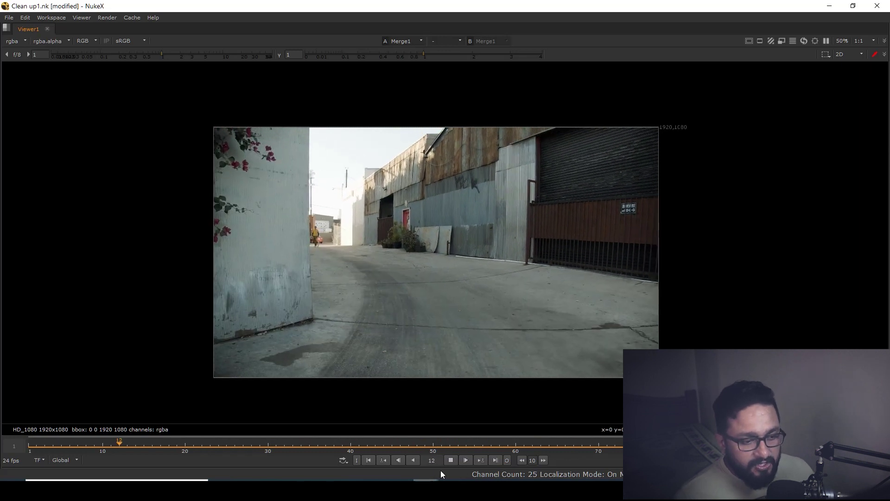
Stop the playback, return to frame 1 and examine the patched ground up close
click(450, 460)
click(368, 460)
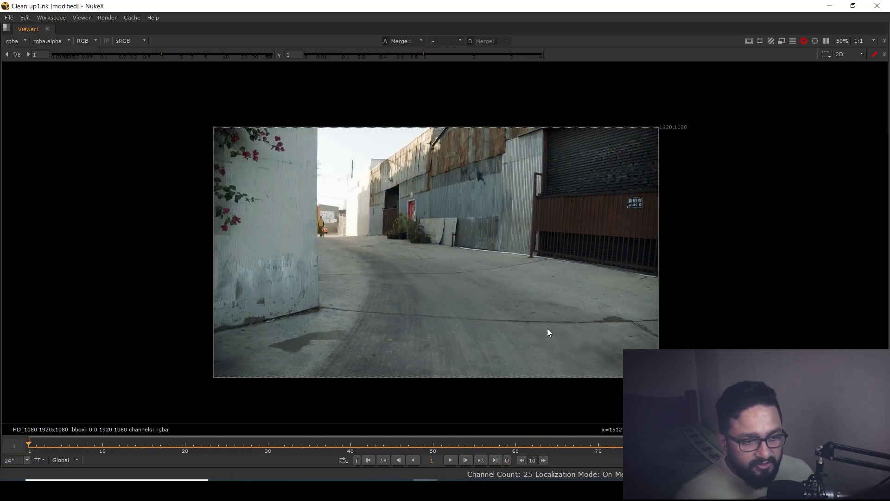
scroll(548, 329, up, 7)
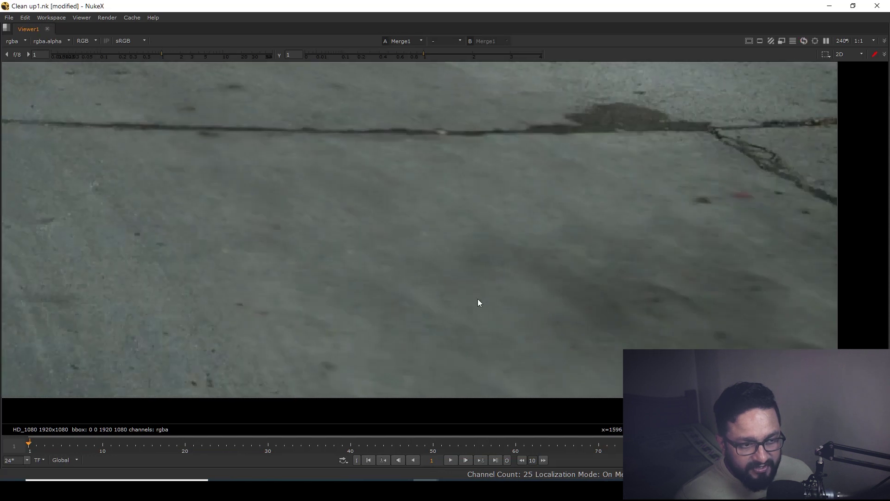
Show the original Read2 plate in the viewer through its first input
key(space)
middle_drag(455, 350, 453, 421)
scroll(453, 420, down, 3)
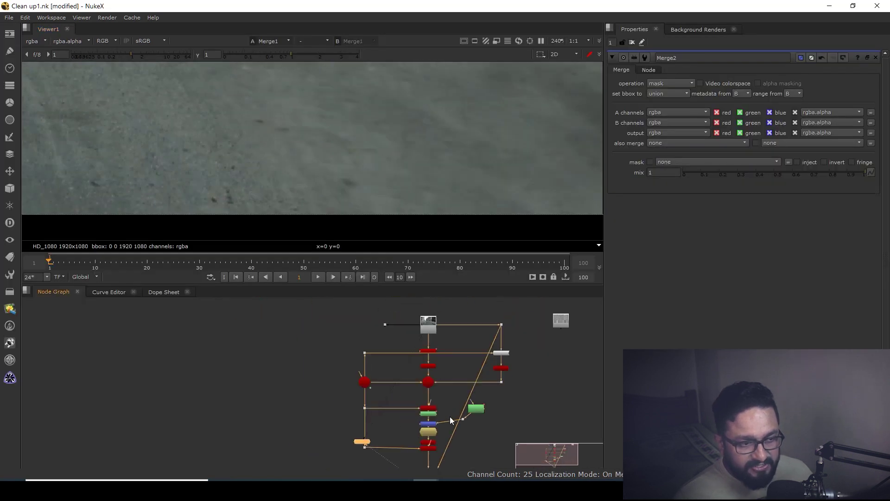
middle_drag(428, 330, 427, 392)
scroll(427, 391, up, 3)
click(427, 389)
key(1)
Compare the Read2 plate with the Merge1 composite in the maximized viewer, examining the texture sharpness of the patched ground
key(space)
middle_drag(538, 338, 522, 358)
key(1)
key(2)
key(1)
scroll(458, 304, up, 4)
middle_drag(355, 235, 408, 257)
key(2)
scroll(422, 271, down, 4)
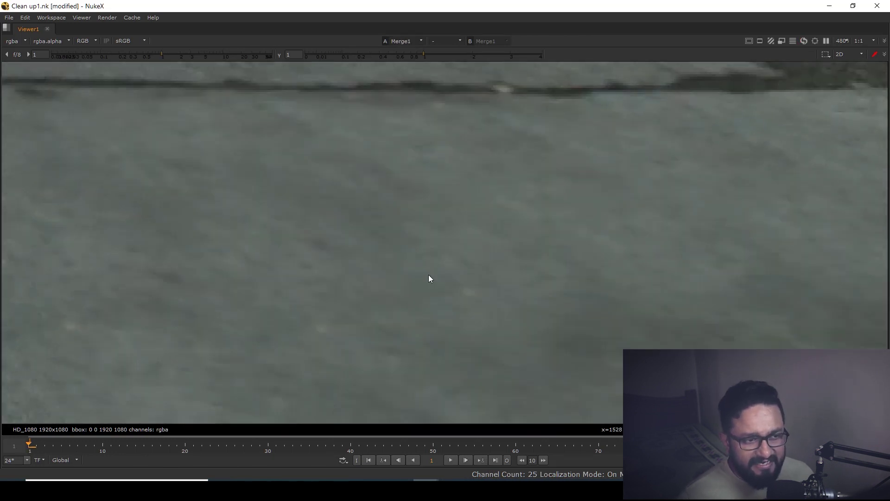
key(2)
key(1)
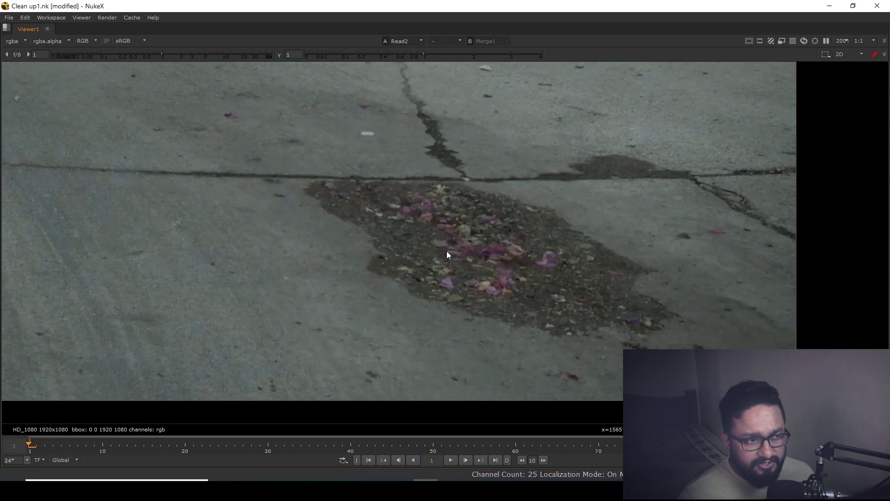
middle_drag(446, 252, 500, 296)
key(2)
key(1)
key(2)
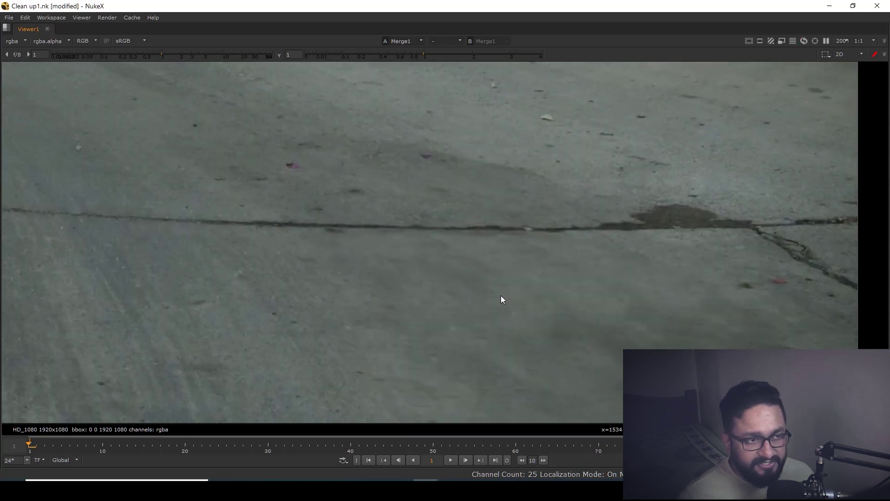
key(1)
Open the ScanlineRender1 properties, review the available filter types and fit the plate to the viewer
key(space)
middle_drag(466, 423, 445, 311)
click(414, 361)
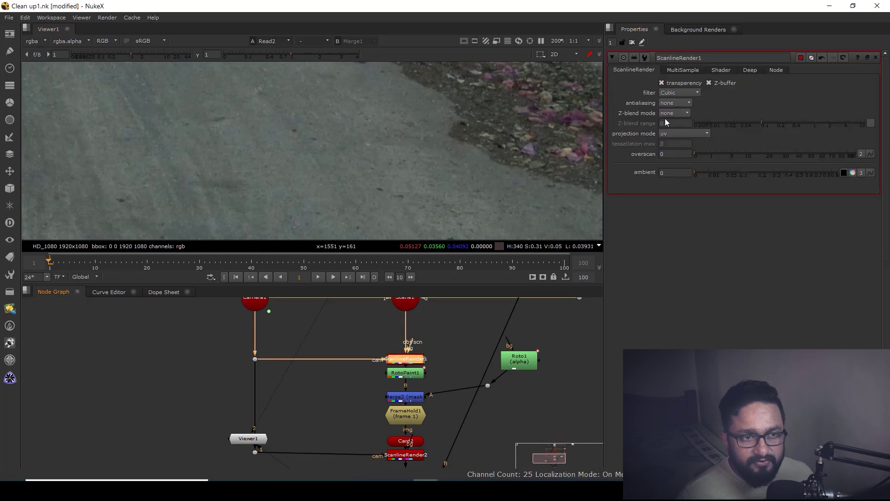
click(675, 91)
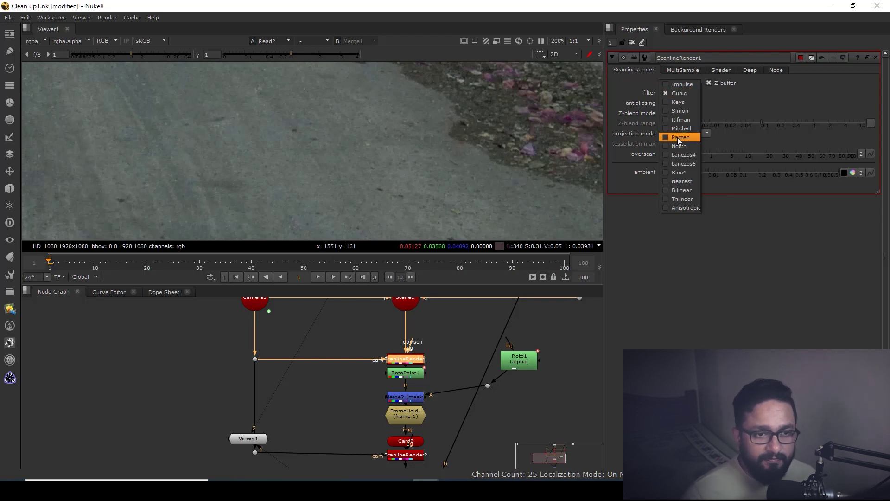
middle_drag(435, 181, 471, 142)
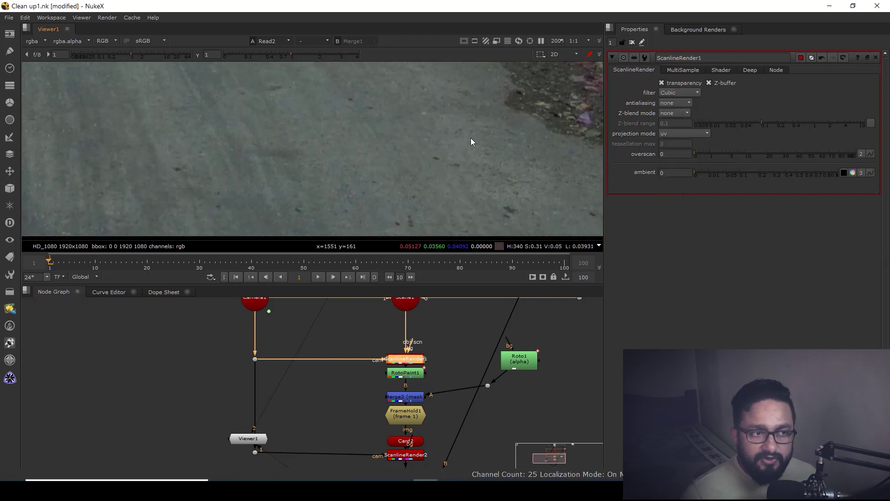
key(f)
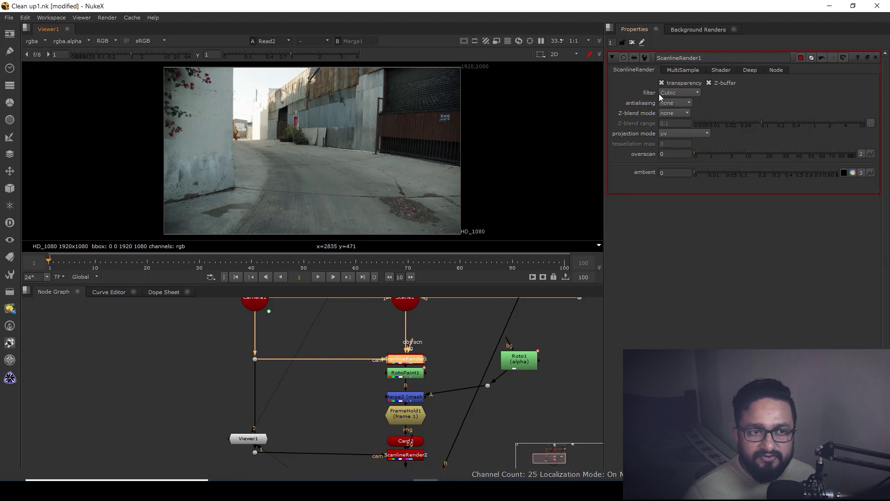
Open the properties of the ScanlineRender2 node below the projection card
middle_drag(424, 403, 431, 367)
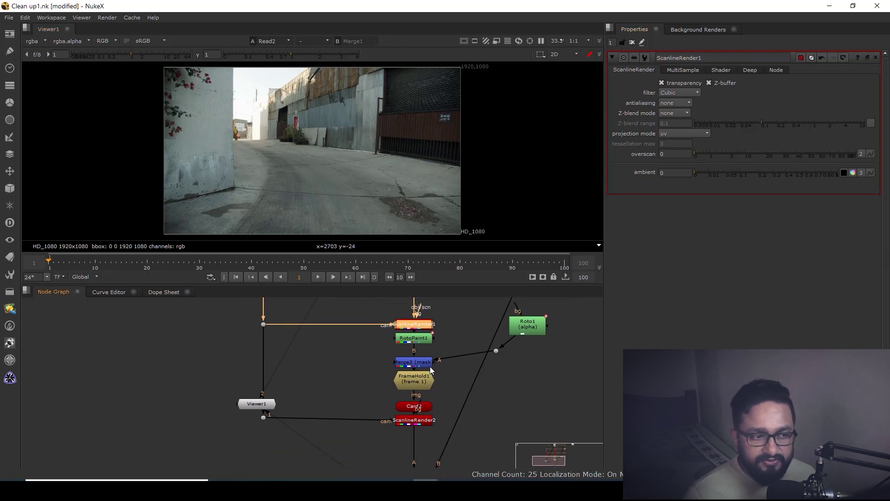
scroll(428, 397, down, 5)
double_click(411, 365)
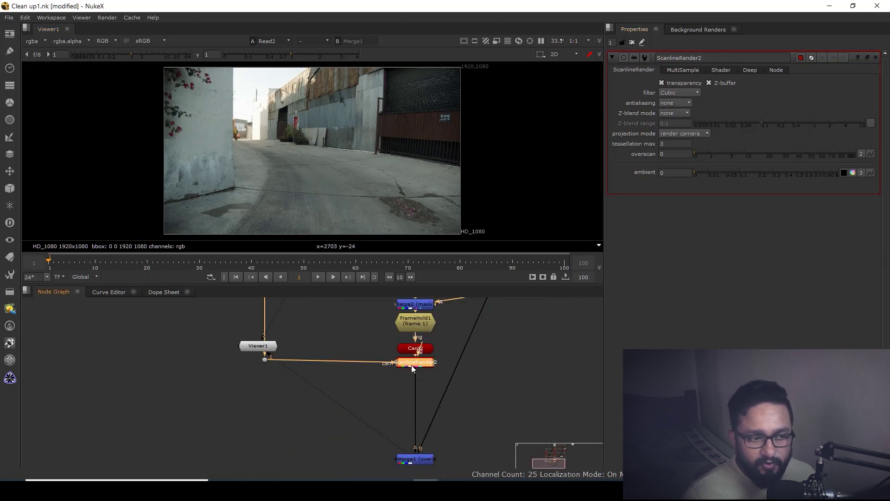